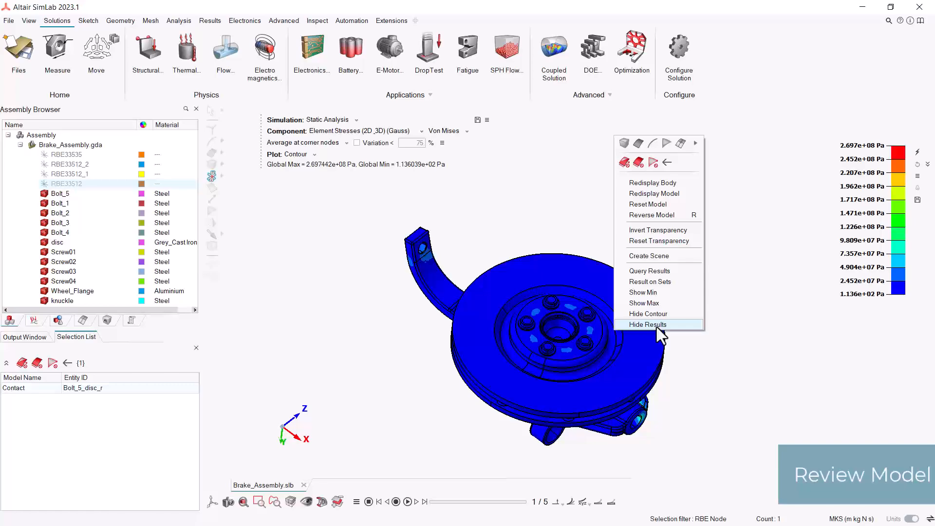
Hide the stress results and examine the meshed brake assembly from the disc side and the knuckle side.
{"action": "middle_click_drag", "start_coordinate": [611, 359], "coordinate": [595, 338]}
{"action": "middle_click_drag", "start_coordinate": [435, 239], "coordinate": [457, 281]}
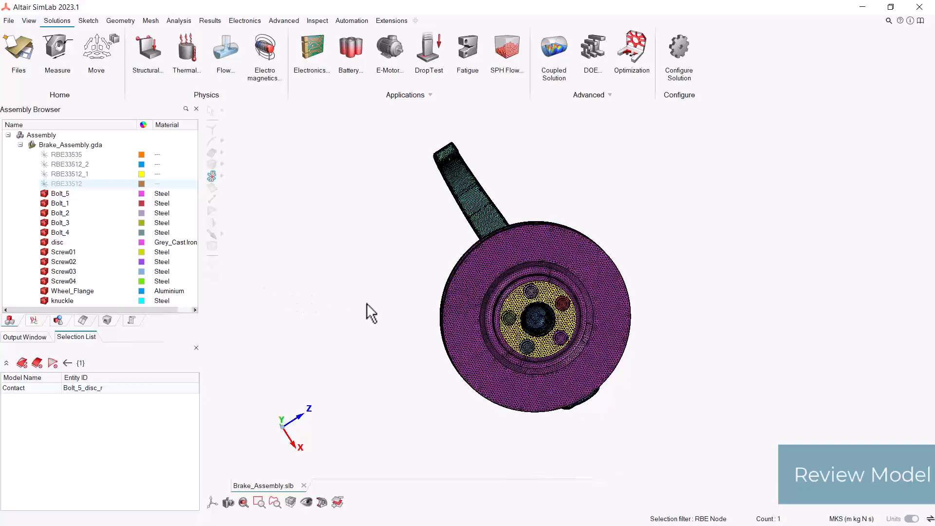
{"action": "scroll", "coordinate": [511, 341], "scroll_direction": "up", "scroll_amount": 5}
{"action": "middle_click_drag", "start_coordinate": [403, 326], "coordinate": [370, 350]}
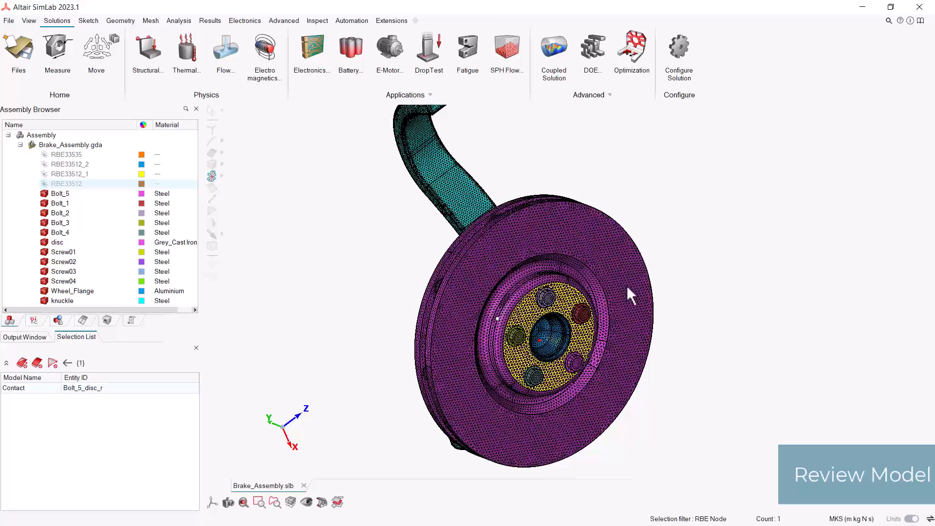
{"action": "middle_click_drag", "start_coordinate": [529, 319], "coordinate": [611, 327]}
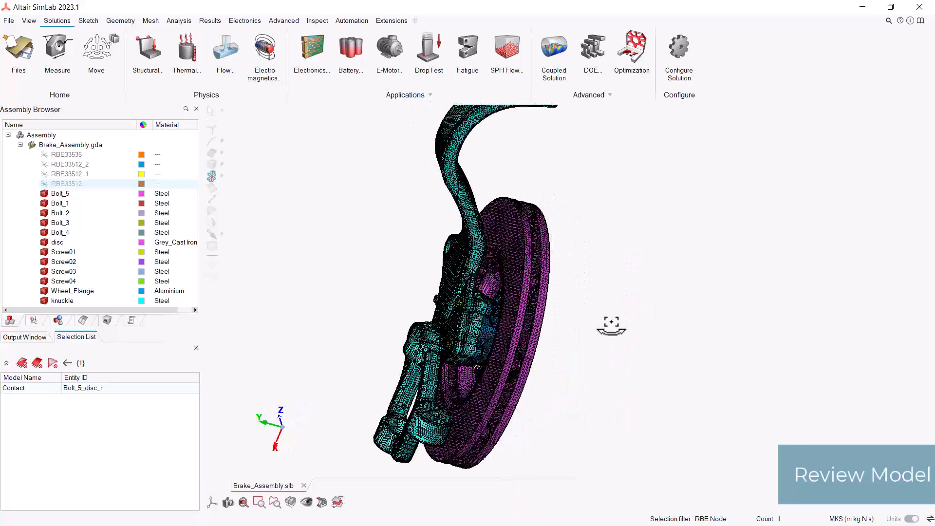
{"action": "middle_click_drag", "start_coordinate": [428, 319], "coordinate": [261, 302]}
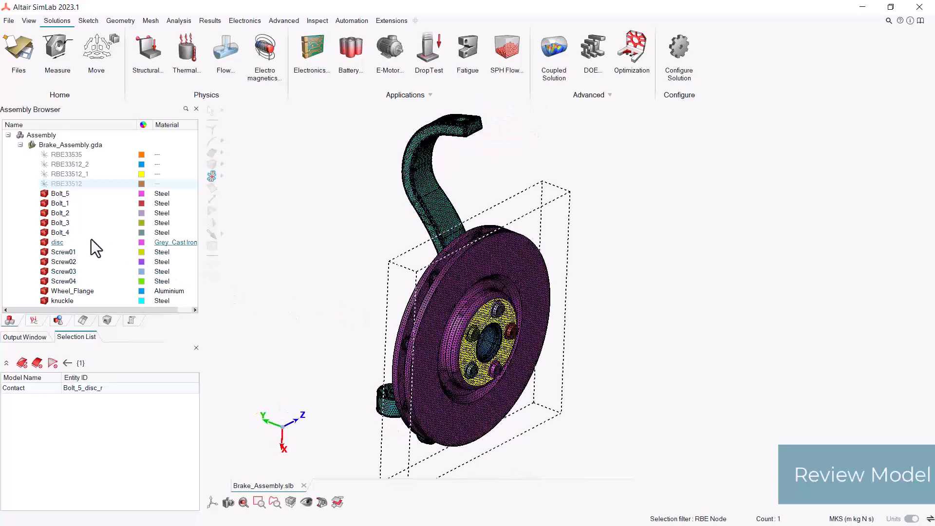
Show the four hidden RBE connections of Brake_Assembly.gda and examine where they attach on the disc and knuckle.
{"action": "left_click", "coordinate": [46, 175]}
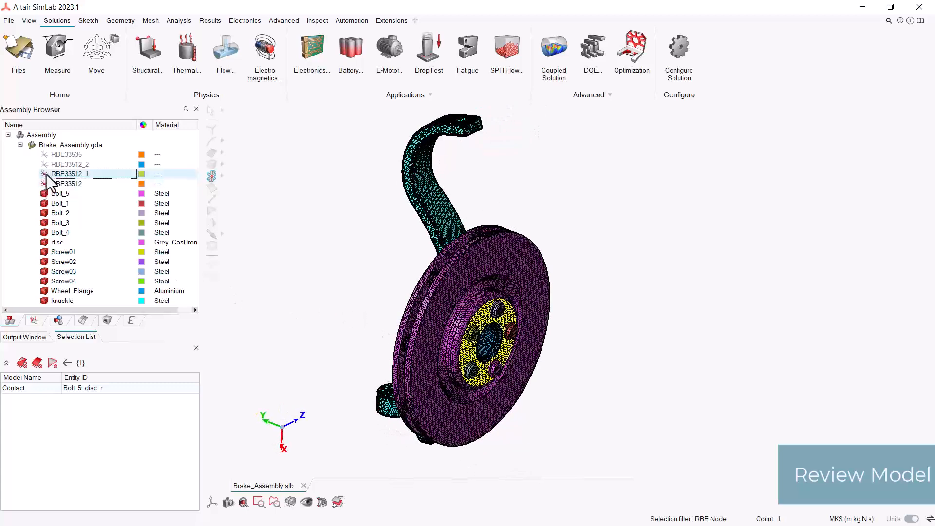
{"action": "left_click", "coordinate": [48, 155]}
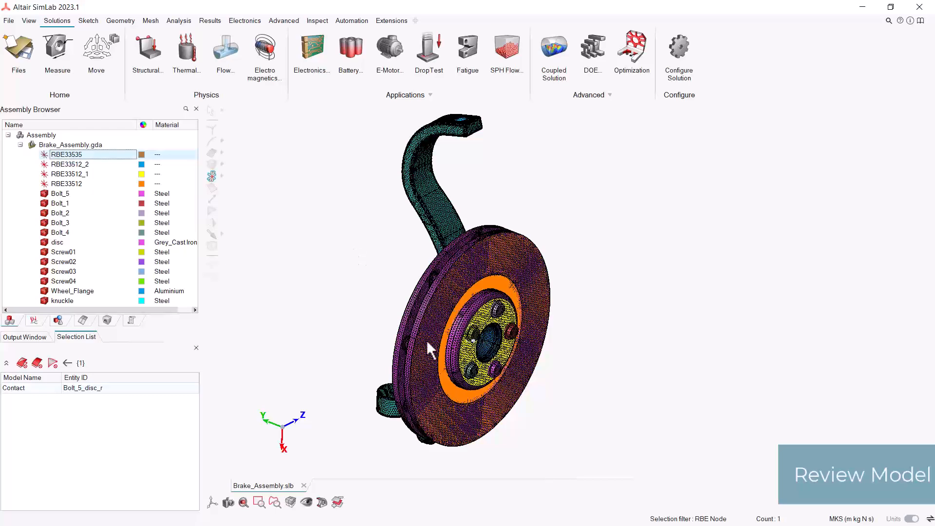
{"action": "middle_click_drag", "start_coordinate": [517, 290], "coordinate": [561, 341]}
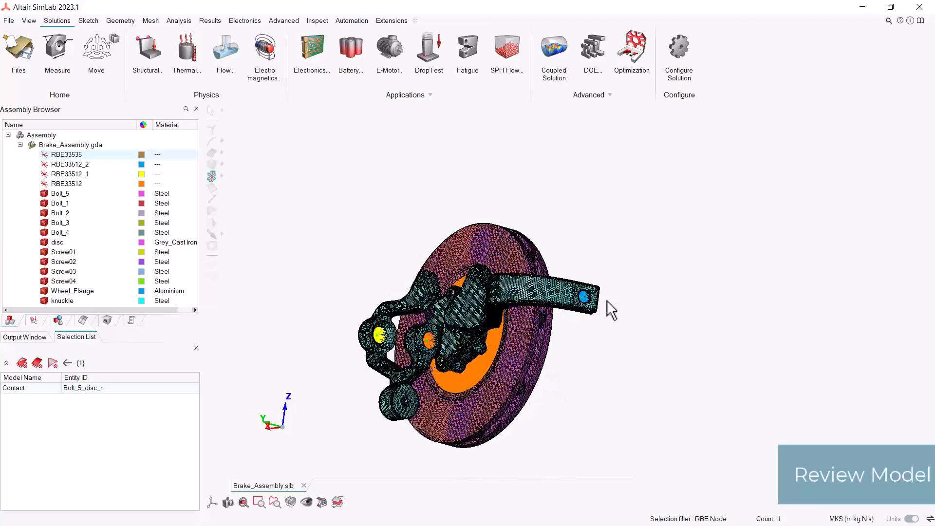
{"action": "middle_click_drag", "start_coordinate": [444, 382], "coordinate": [585, 389]}
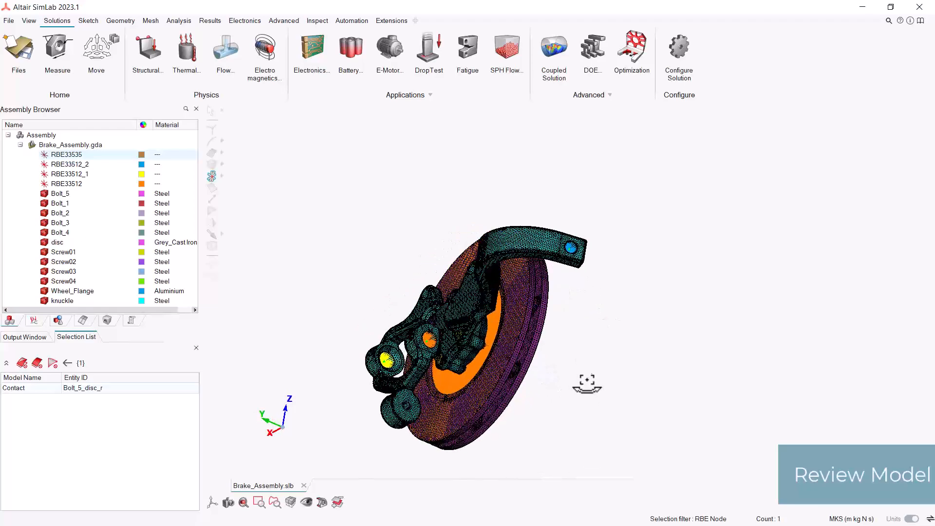
Review the Fixed constraint of the Braking load case and the constrained knuckle locations, leaving its definition unaltered.
{"action": "left_click", "coordinate": [44, 321]}
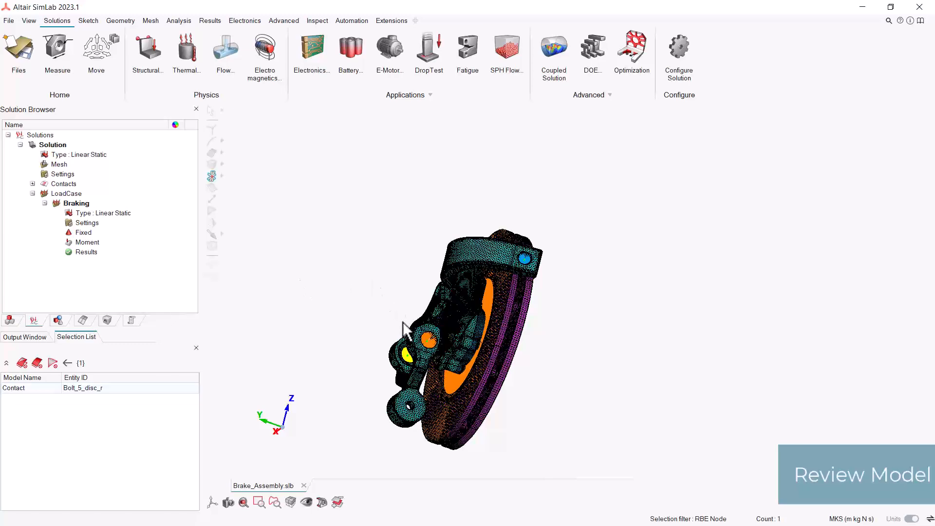
{"action": "middle_click_drag", "start_coordinate": [392, 356], "coordinate": [409, 385]}
{"action": "middle_click_drag", "start_coordinate": [409, 354], "coordinate": [389, 321]}
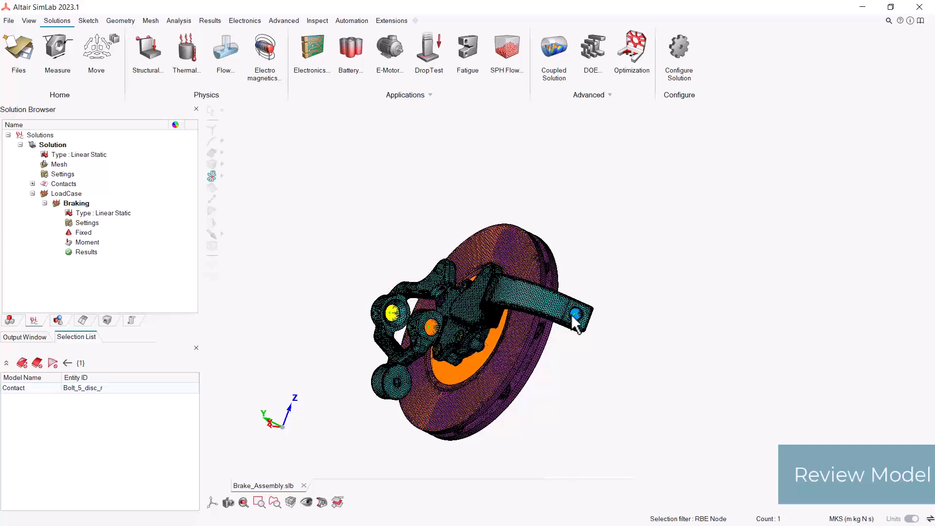
{"action": "scroll", "coordinate": [579, 317], "scroll_direction": "up", "scroll_amount": 1}
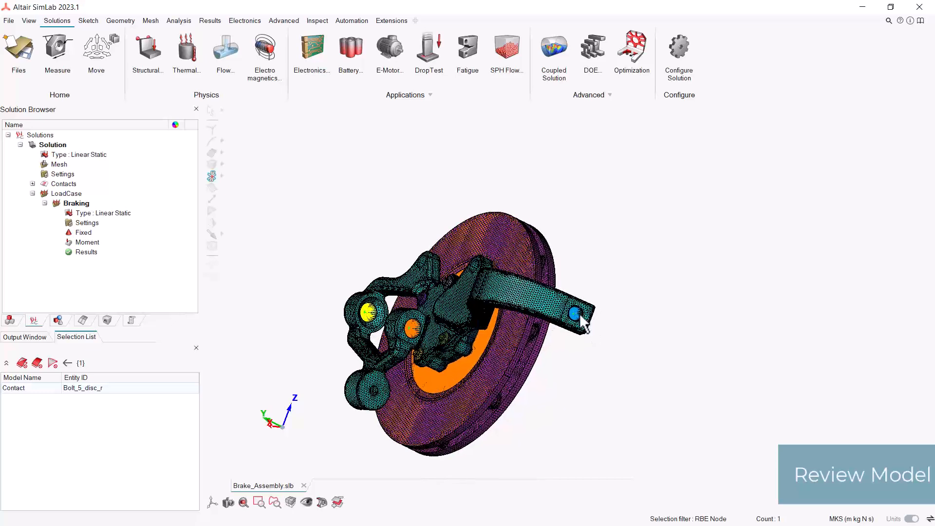
{"action": "double_click", "coordinate": [105, 232]}
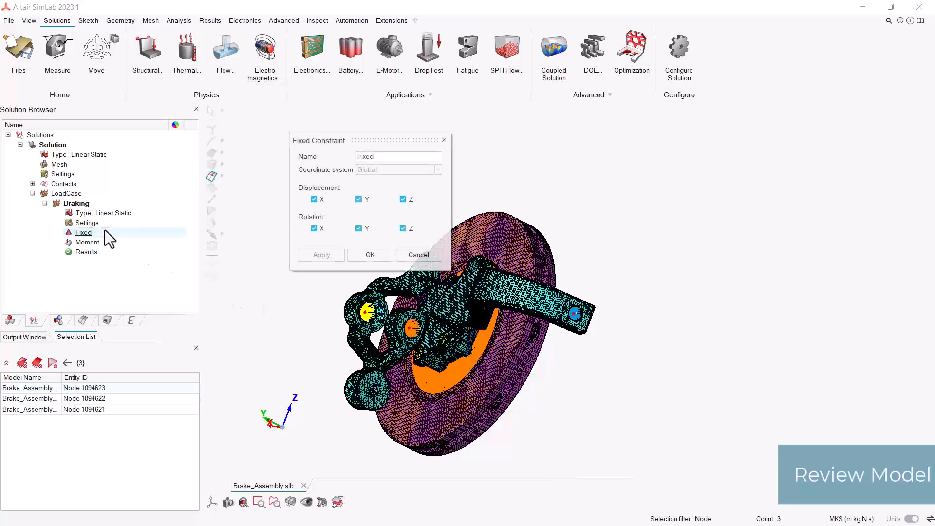
{"action": "left_click", "coordinate": [425, 258]}
Review the Moment load of the Braking load case and its application point at the disc centre.
{"action": "middle_click_drag", "start_coordinate": [461, 314], "coordinate": [461, 282]}
{"action": "right_click_drag", "start_coordinate": [461, 282], "coordinate": [457, 269]}
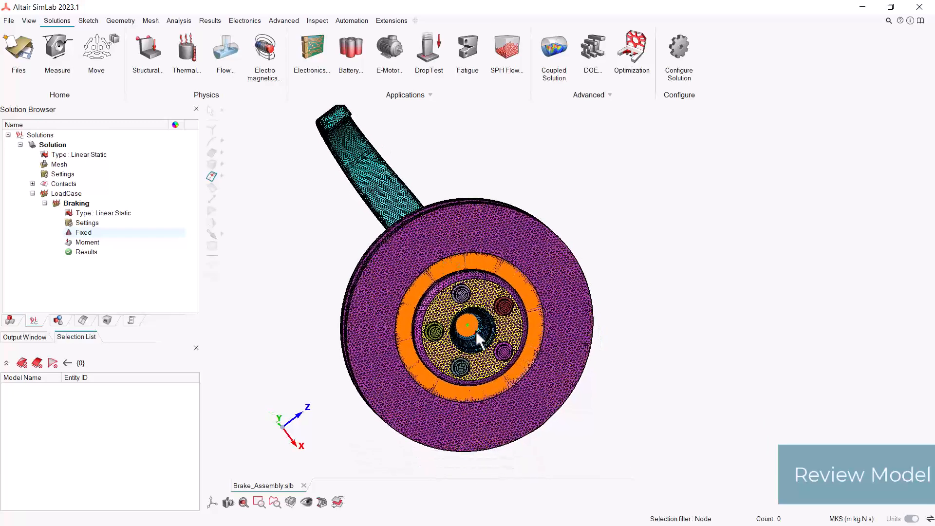
{"action": "middle_click_drag", "start_coordinate": [470, 327], "coordinate": [490, 358]}
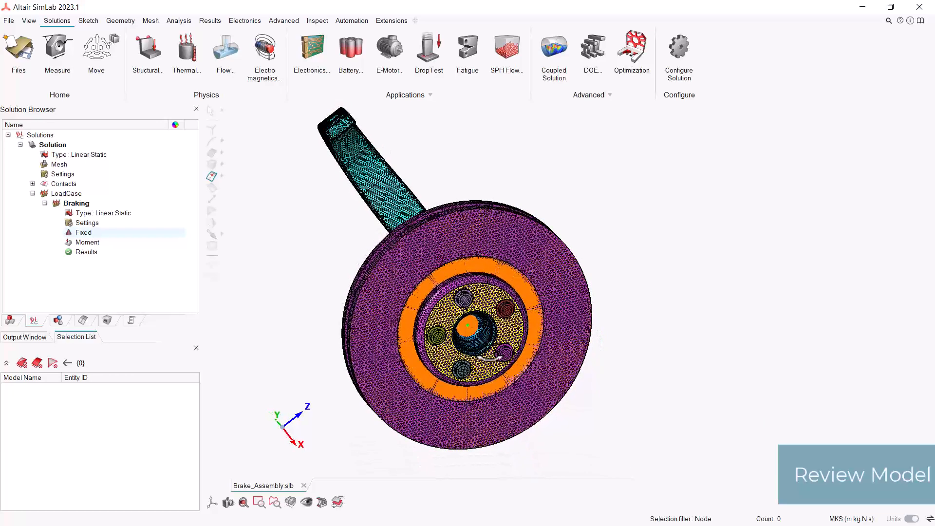
{"action": "double_click", "coordinate": [99, 244]}
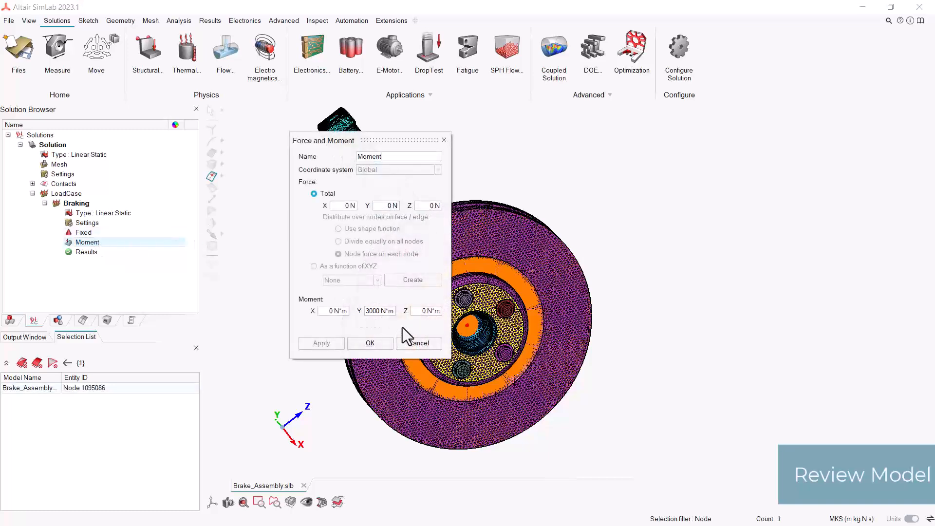
{"action": "left_click", "coordinate": [419, 346]}
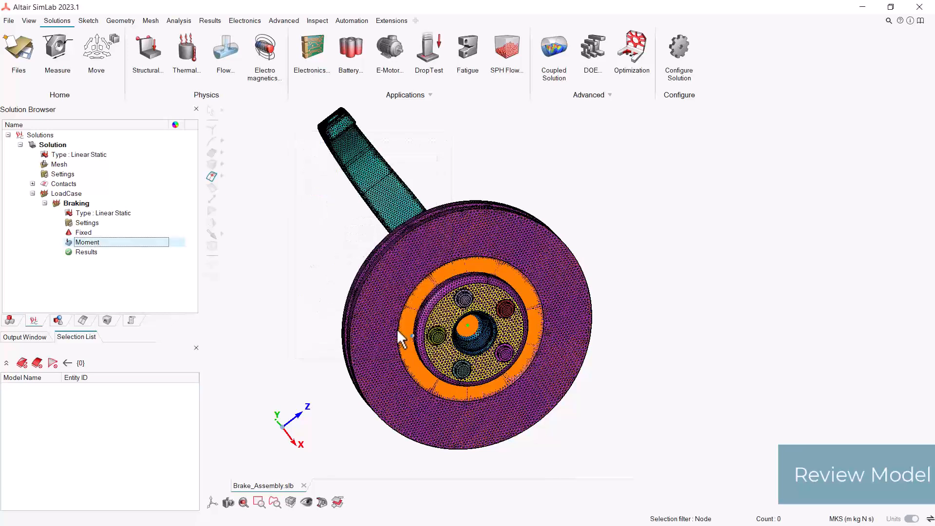
Review the contact definitions of the solution, including their contact types, and return to the model.
{"action": "right_click", "coordinate": [66, 185]}
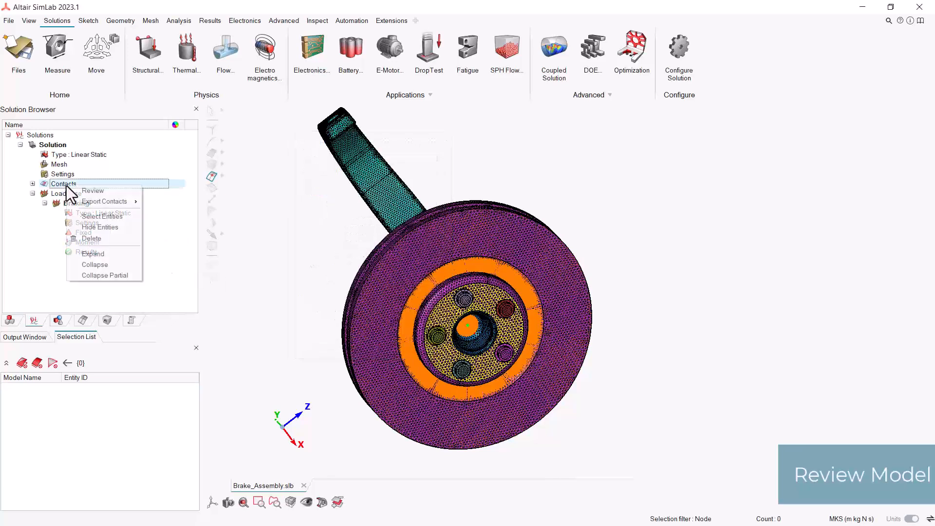
{"action": "left_click", "coordinate": [105, 191]}
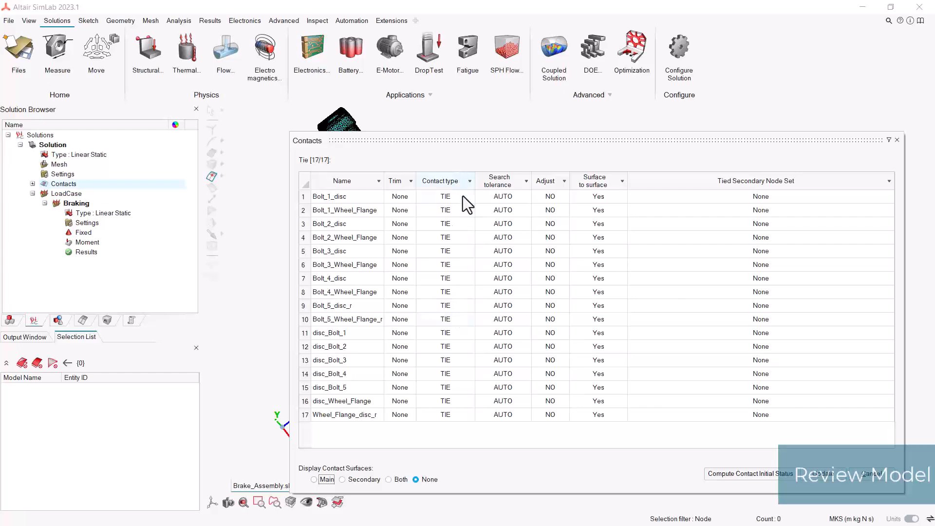
{"action": "left_click", "coordinate": [882, 475]}
{"action": "scroll", "coordinate": [518, 260], "scroll_direction": "down", "scroll_amount": 2}
{"action": "middle_click_drag", "start_coordinate": [517, 260], "coordinate": [563, 283]}
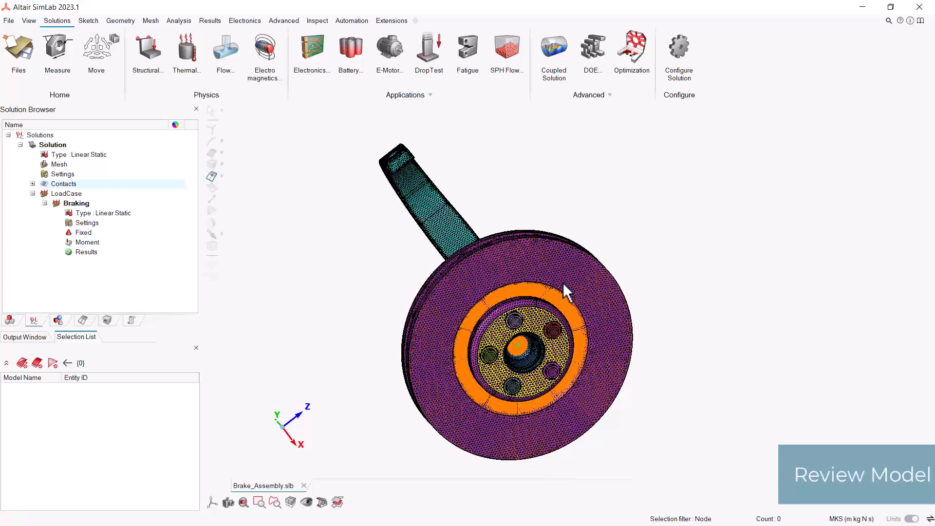
{"action": "middle_click_drag", "start_coordinate": [563, 282], "coordinate": [432, 273]}
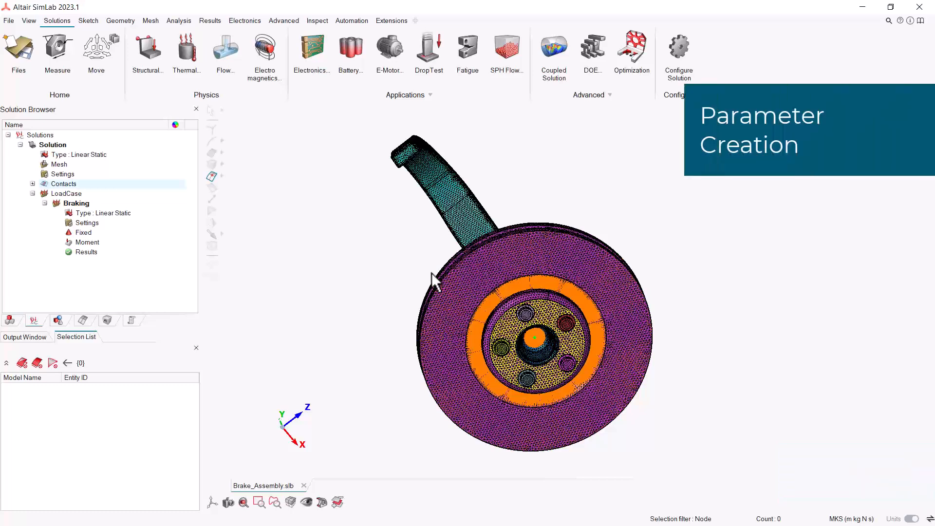
Assign a new parameter named Moment, valued 6000 N*m, to the Y moment of the braking load, accepting deletion of the existing results.
{"action": "left_click", "coordinate": [92, 243]}
{"action": "double_click", "coordinate": [93, 244]}
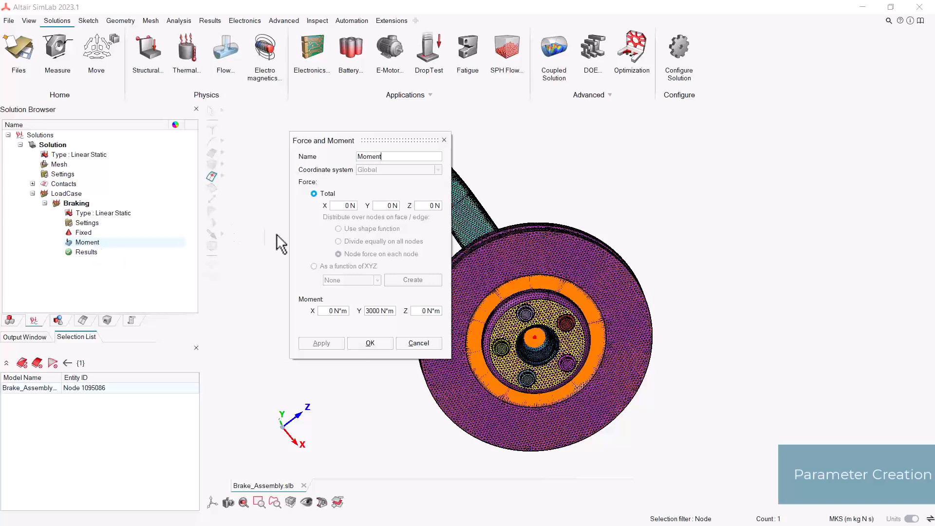
{"action": "right_click", "coordinate": [381, 312]}
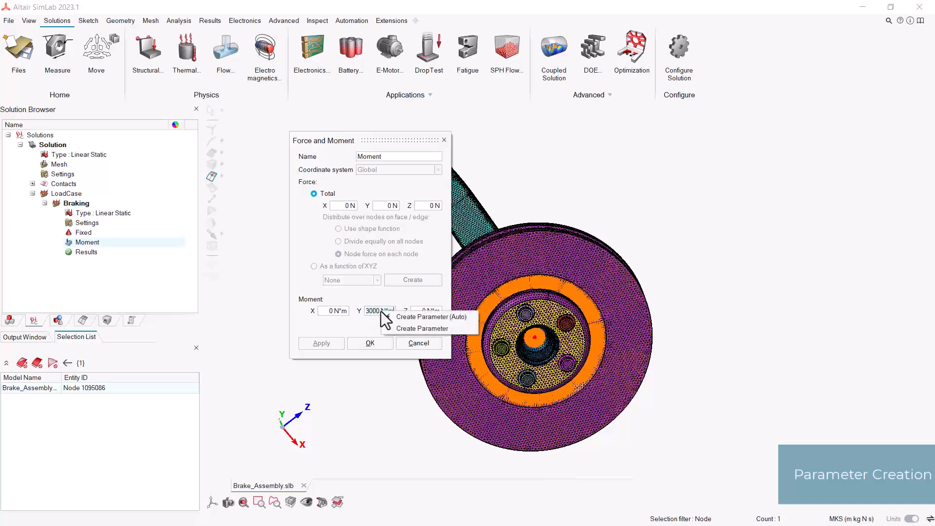
{"action": "left_click", "coordinate": [459, 328]}
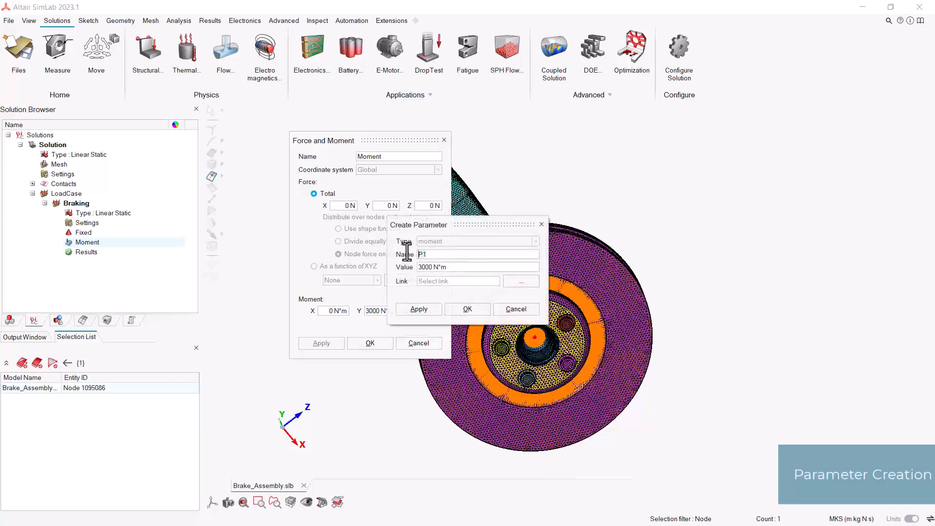
{"action": "type", "text": "Moment"}
{"action": "left_click", "coordinate": [418, 267]}
{"action": "key", "text": "Delete"}
{"action": "type", "text": "6"}
{"action": "left_click", "coordinate": [468, 307]}
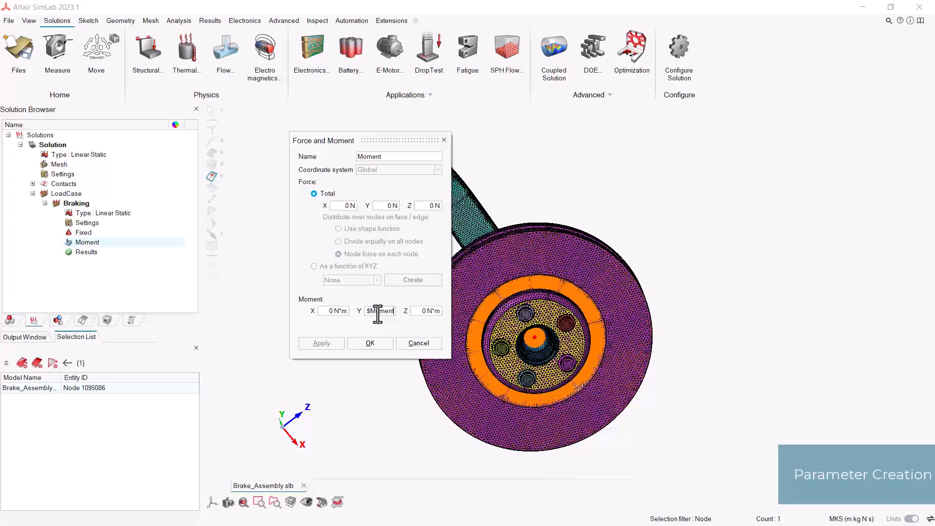
{"action": "left_click", "coordinate": [370, 343]}
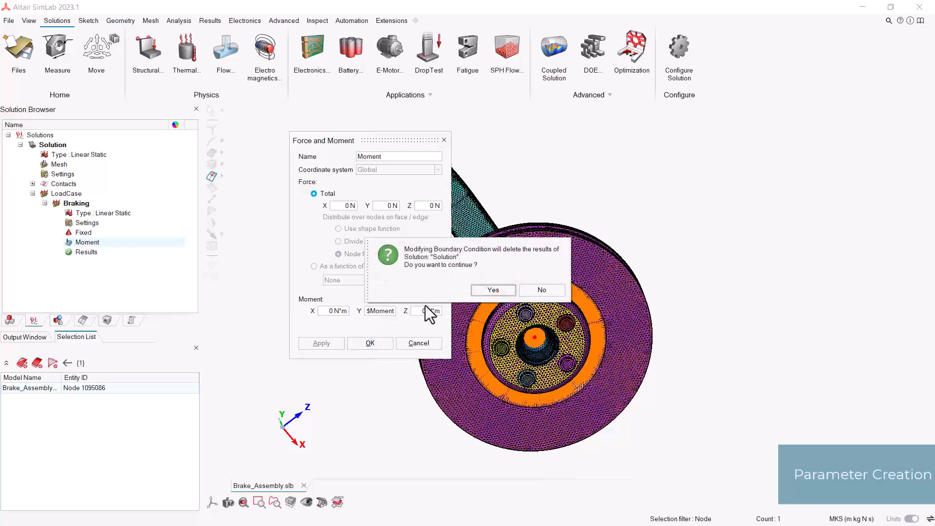
{"action": "left_click", "coordinate": [487, 290]}
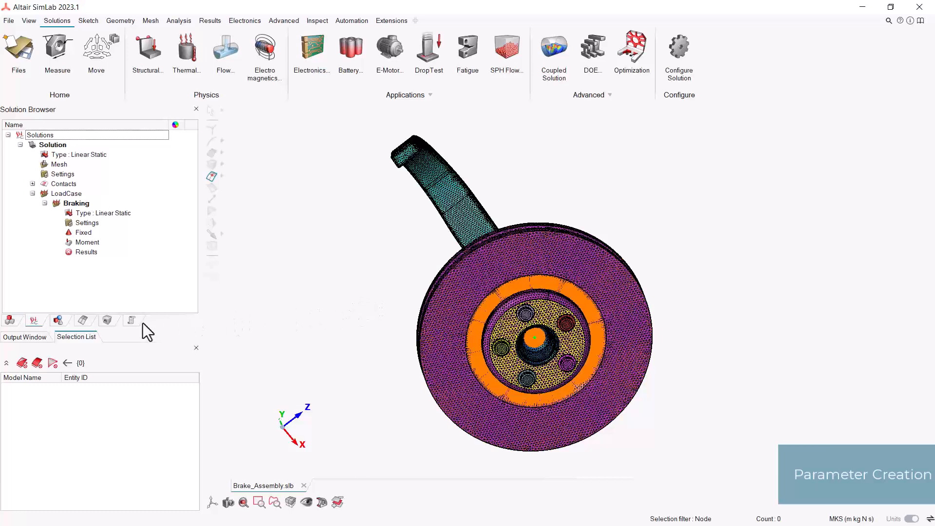
Examine the materials assigned to the bodies of the brake assembly and view the model from both sides.
{"action": "left_click", "coordinate": [9, 322]}
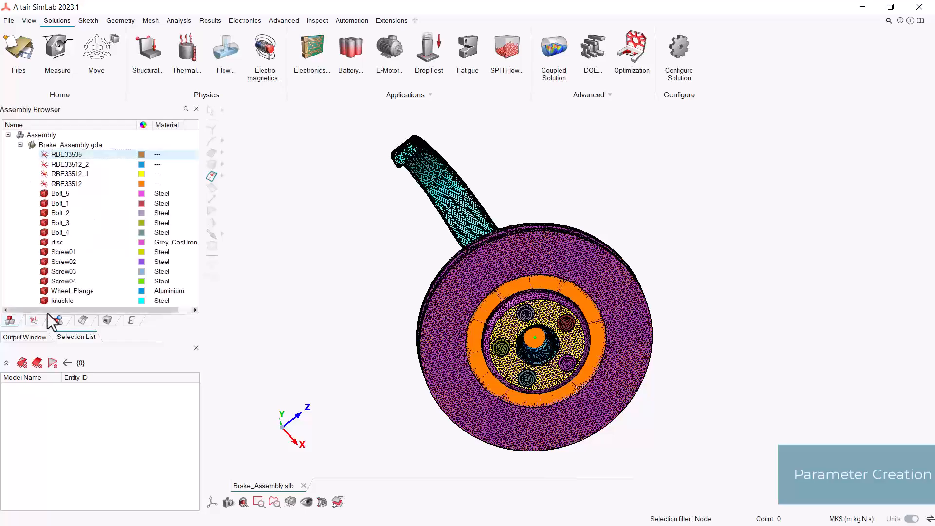
{"action": "mouse_move", "coordinate": [355, 298]}
{"action": "middle_mouse_down"}
{"action": "mouse_move", "coordinate": [335, 295]}
{"action": "mouse_move", "coordinate": [376, 294]}
{"action": "mouse_move", "coordinate": [374, 308]}
{"action": "mouse_move", "coordinate": [371, 295]}
{"action": "middle_mouse_up"}
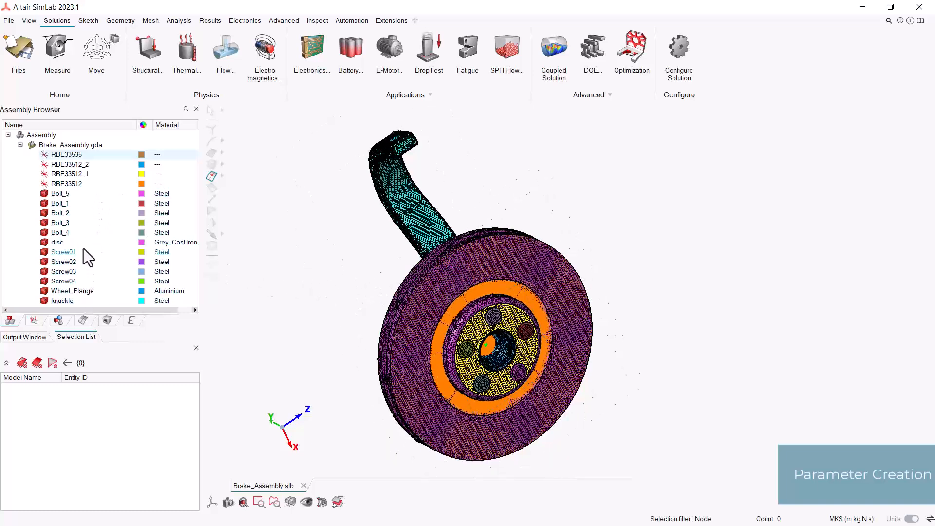
{"action": "middle_click_drag", "start_coordinate": [366, 285], "coordinate": [379, 269]}
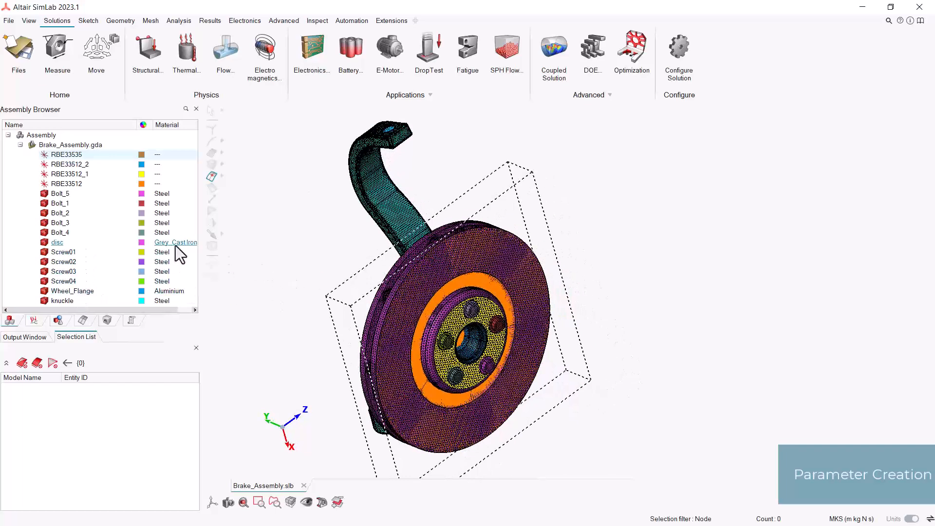
{"action": "middle_click_drag", "start_coordinate": [389, 309], "coordinate": [453, 302]}
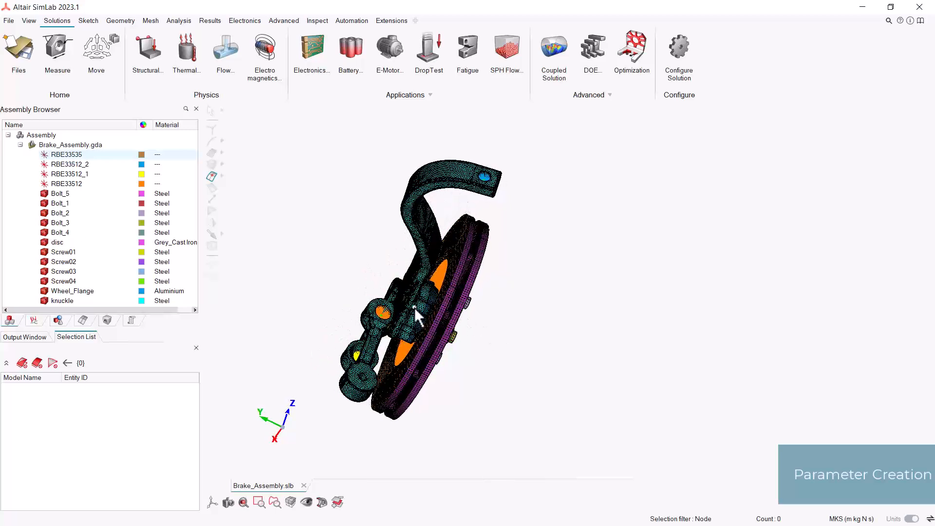
{"action": "mouse_move", "coordinate": [417, 328]}
{"action": "middle_mouse_down"}
{"action": "mouse_move", "coordinate": [419, 339]}
{"action": "mouse_move", "coordinate": [414, 331]}
{"action": "middle_mouse_up"}
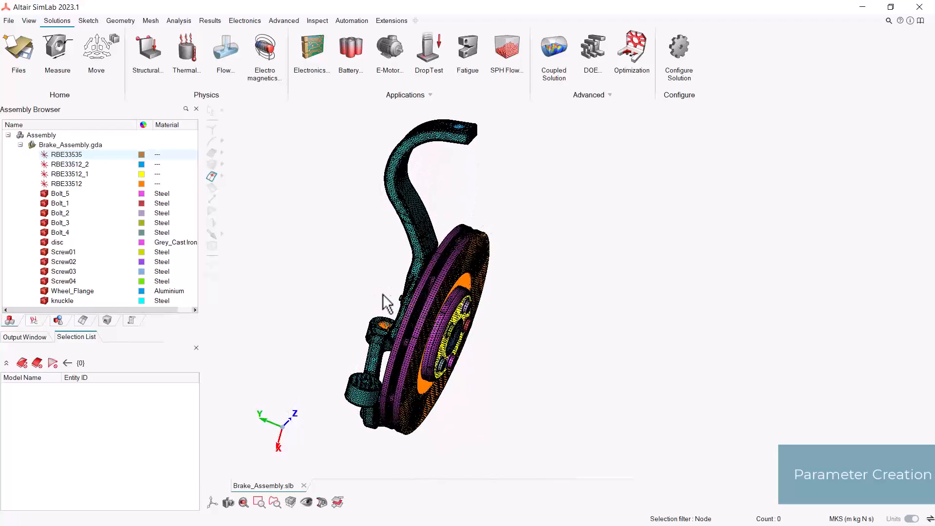
Create a parameter named YoungModulus for the Young's modulus of the Steel material.
{"action": "left_click", "coordinate": [108, 322]}
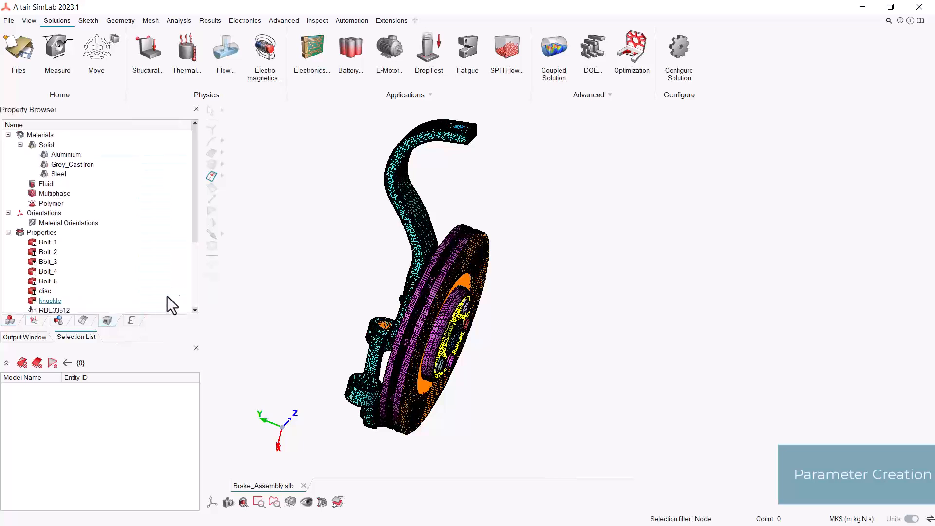
{"action": "left_click", "coordinate": [78, 176]}
{"action": "double_click", "coordinate": [78, 177]}
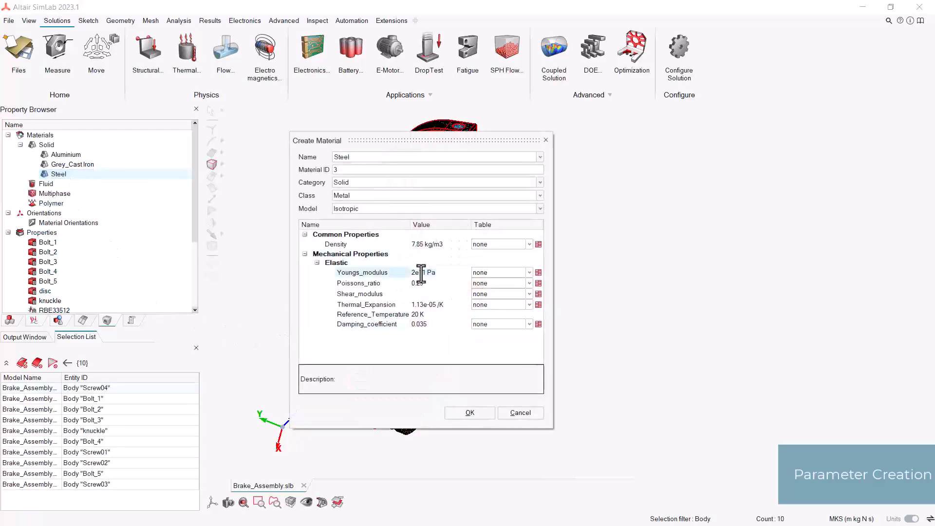
{"action": "left_click", "coordinate": [425, 273]}
{"action": "right_click", "coordinate": [425, 273]}
{"action": "left_click", "coordinate": [464, 288]}
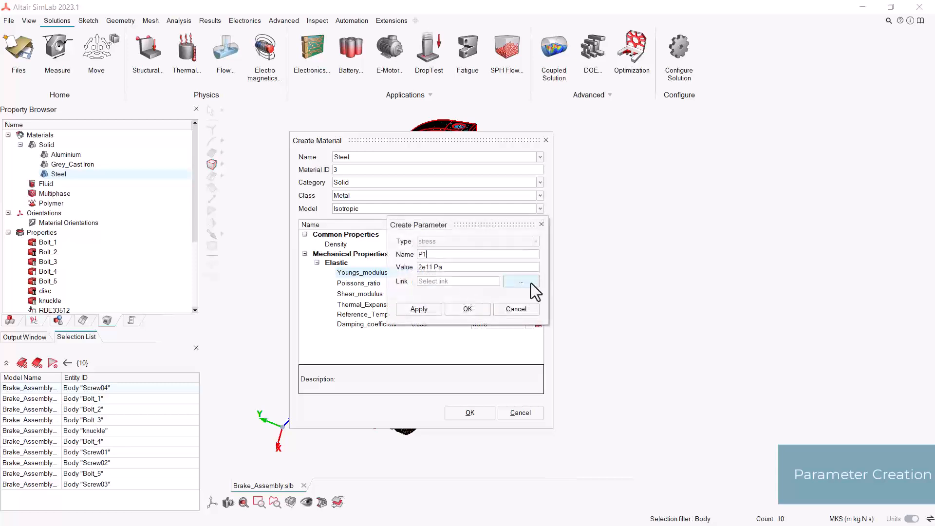
{"action": "double_click", "coordinate": [487, 254]}
{"action": "type", "text": "YoungModulus"}
{"action": "left_click", "coordinate": [468, 309]}
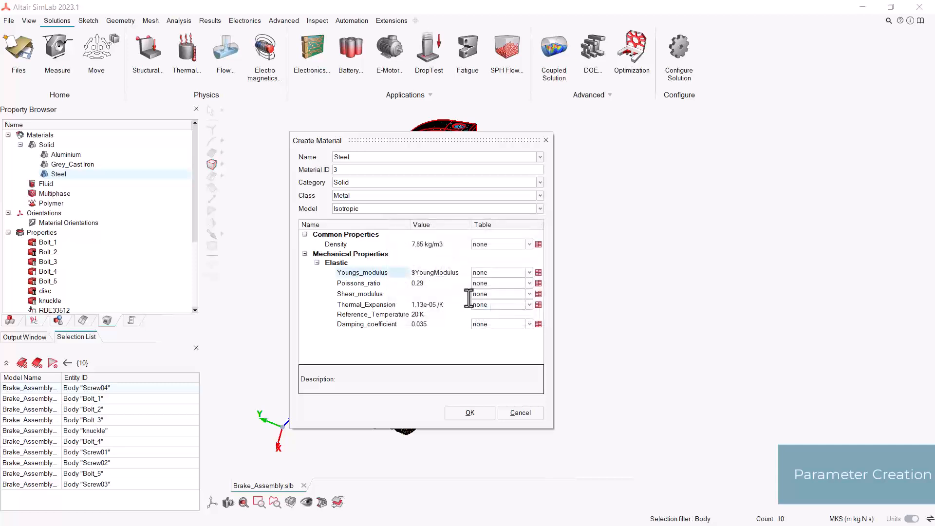
Save the parameterized Steel material and overwrite the existing material assignment of the selected bodies.
{"action": "left_click", "coordinate": [470, 412]}
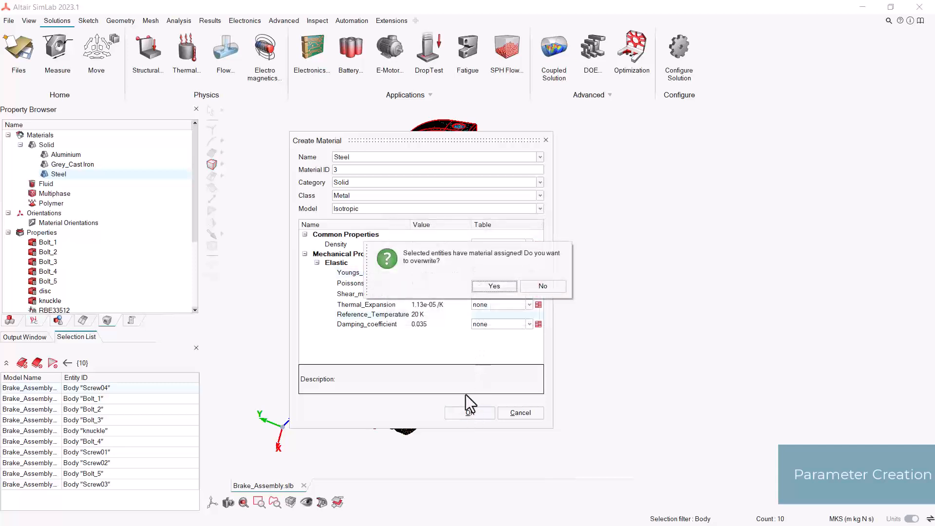
{"action": "left_click", "coordinate": [492, 286]}
{"action": "middle_click_drag", "start_coordinate": [495, 292], "coordinate": [558, 301]}
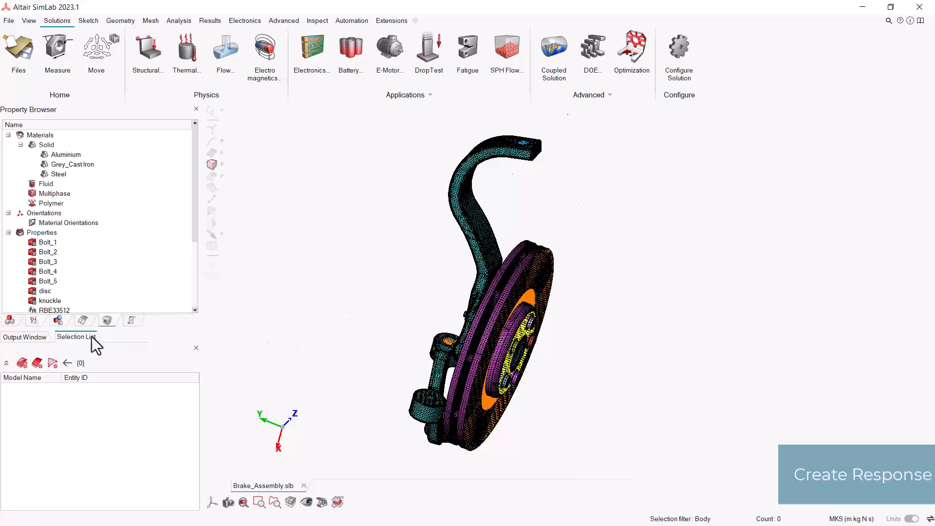
Create a Von Mises stress at Gauss points response for the Braking load case, using the maximum value on the knuckle body.
{"action": "left_click", "coordinate": [33, 322]}
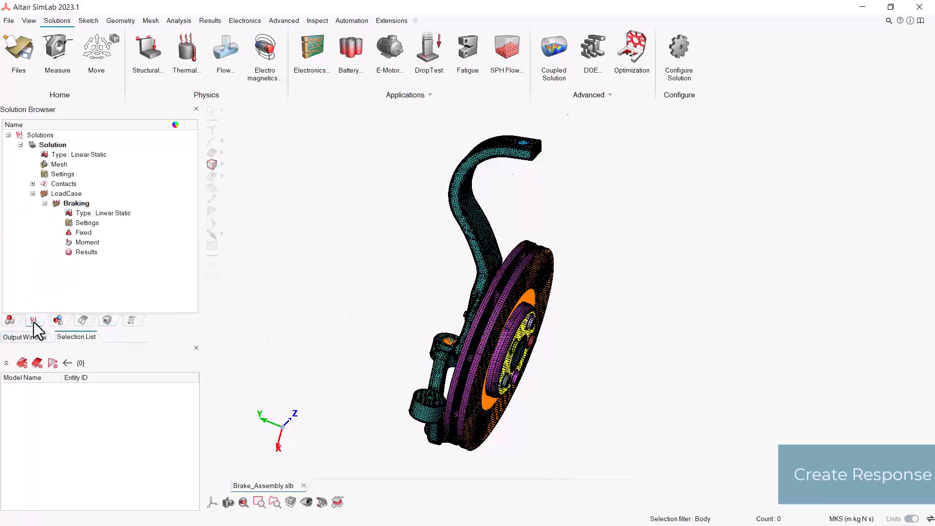
{"action": "right_click", "coordinate": [90, 253]}
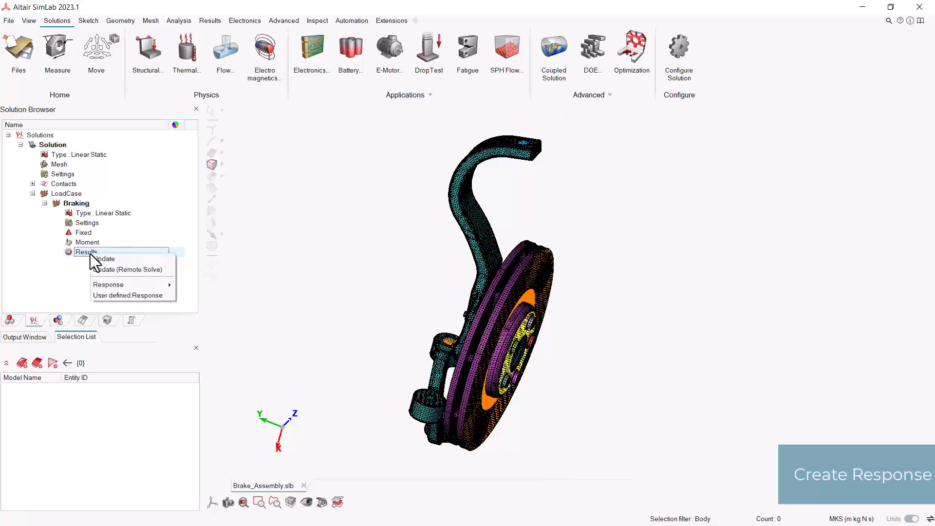
{"action": "mouse_move", "coordinate": [127, 289]}
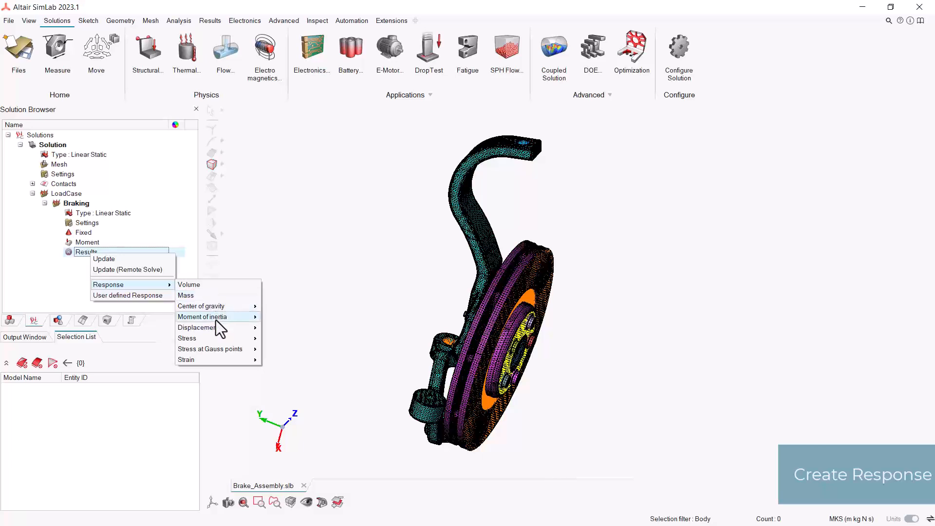
{"action": "mouse_move", "coordinate": [214, 350]}
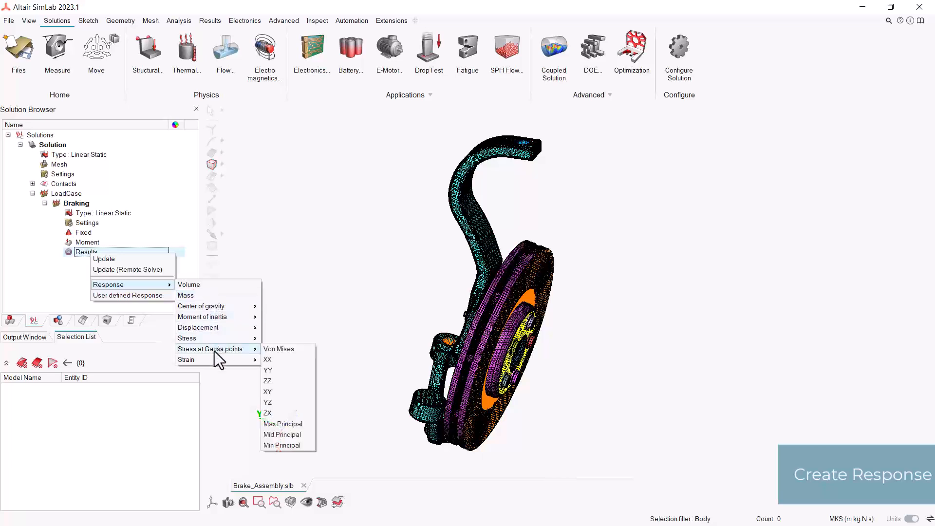
{"action": "left_click", "coordinate": [306, 348]}
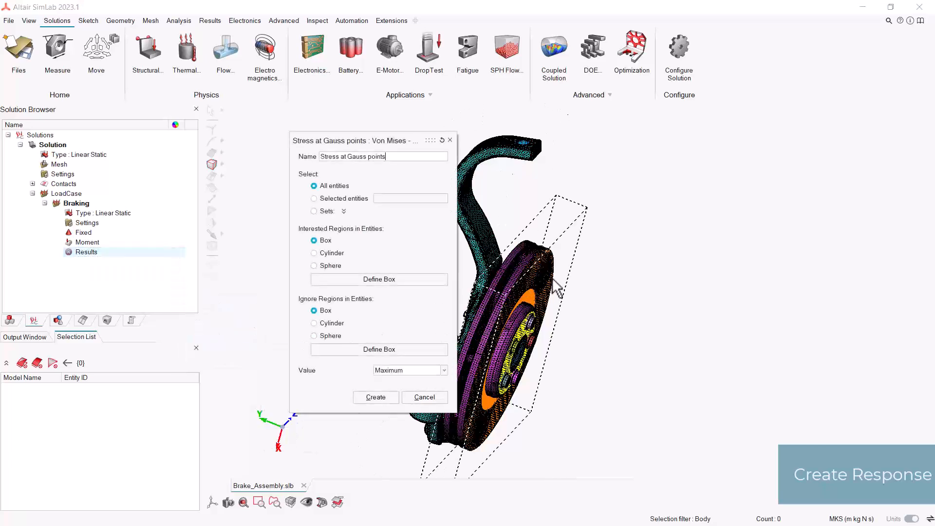
{"action": "right_click_drag", "start_coordinate": [621, 294], "coordinate": [670, 297]}
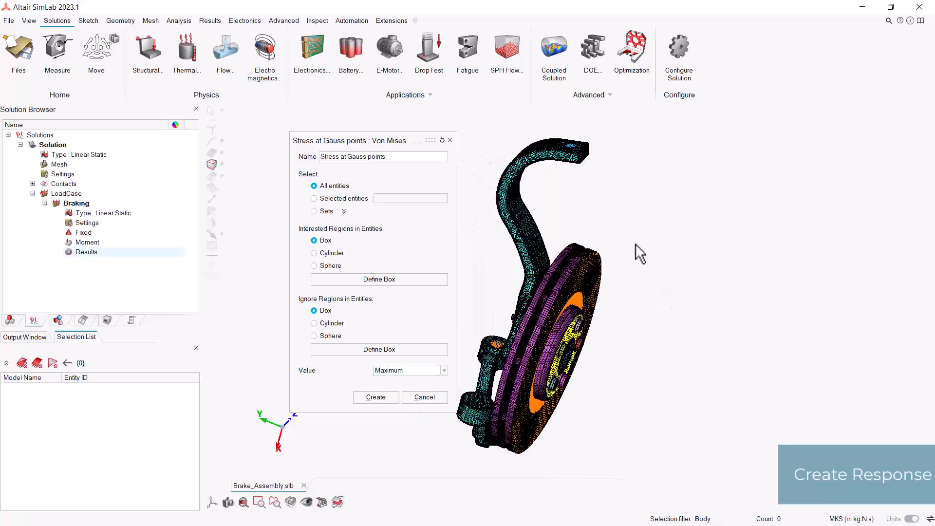
{"action": "middle_click_drag", "start_coordinate": [578, 229], "coordinate": [513, 211]}
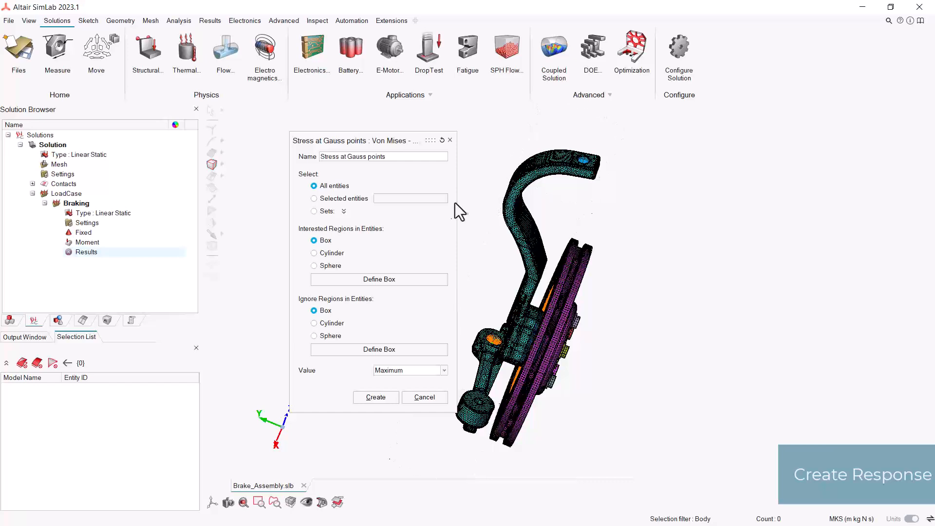
{"action": "left_click", "coordinate": [332, 201]}
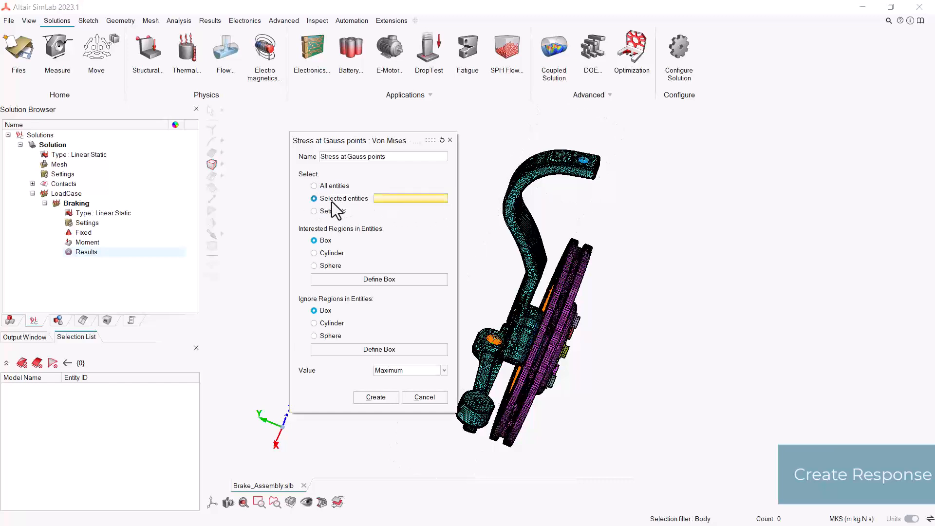
{"action": "left_click", "coordinate": [527, 216]}
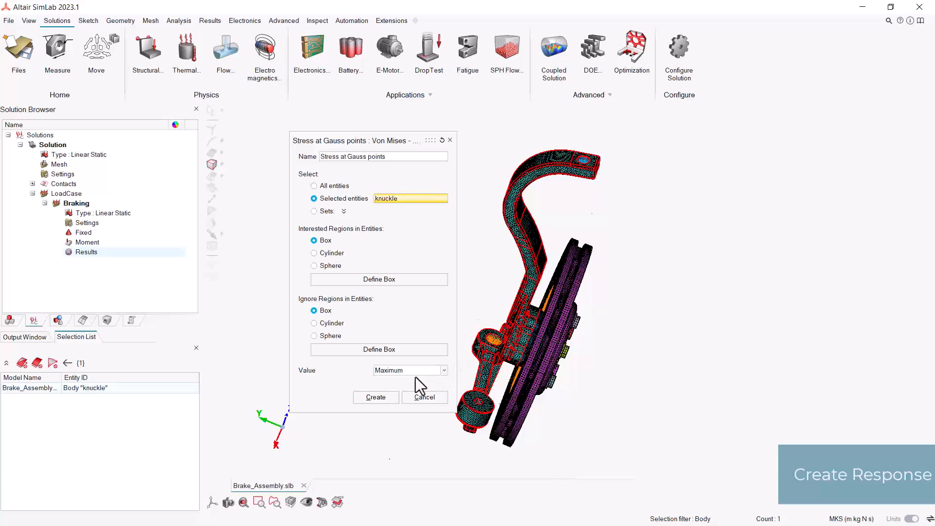
{"action": "left_click", "coordinate": [392, 372]}
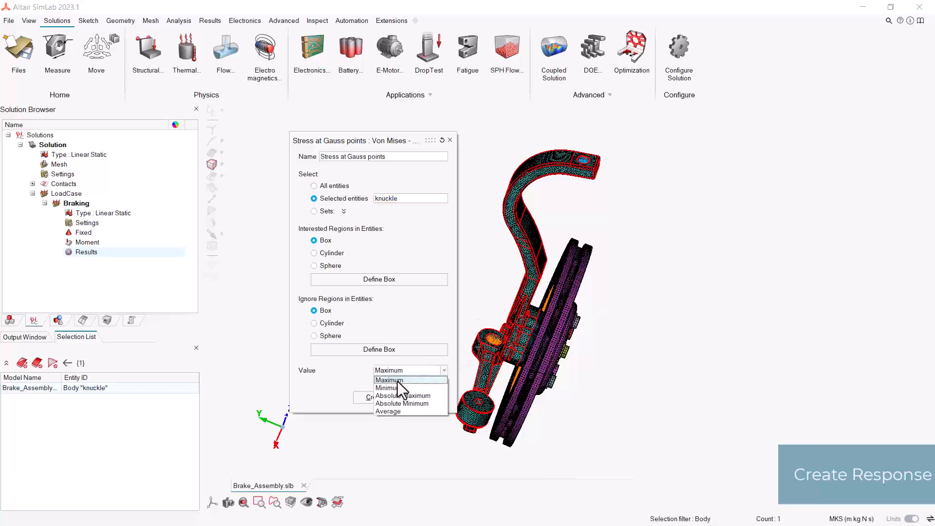
{"action": "left_click", "coordinate": [398, 382]}
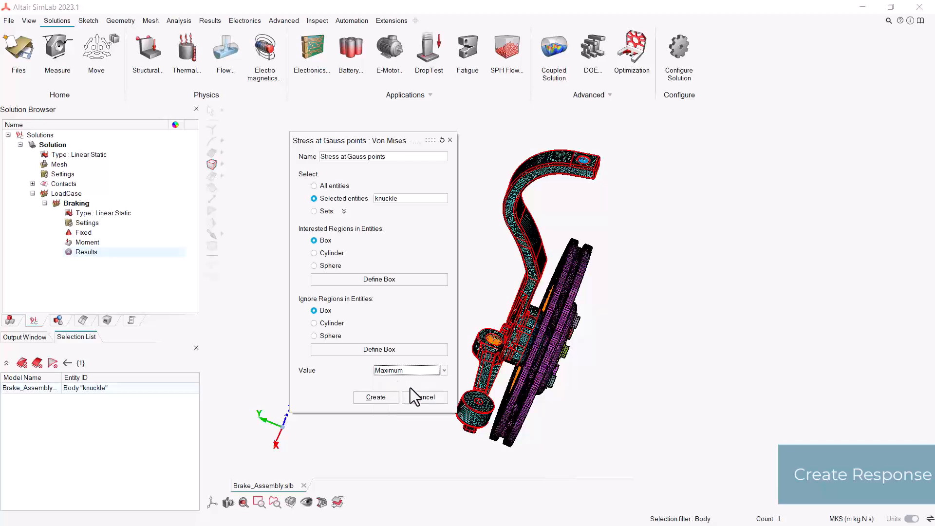
{"action": "left_click", "coordinate": [375, 398]}
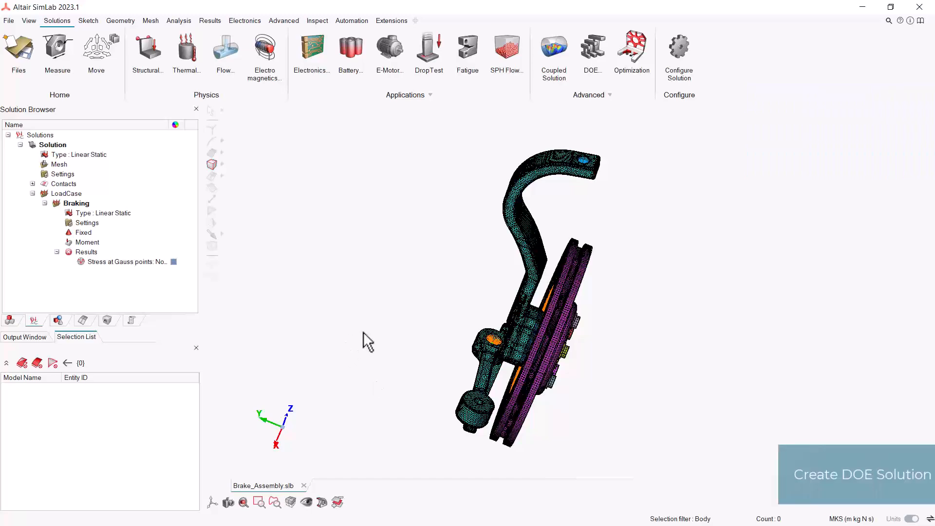
Create a solution-based DOE named DOE that uses the existing static solution.
{"action": "middle_click_drag", "start_coordinate": [397, 349], "coordinate": [343, 354]}
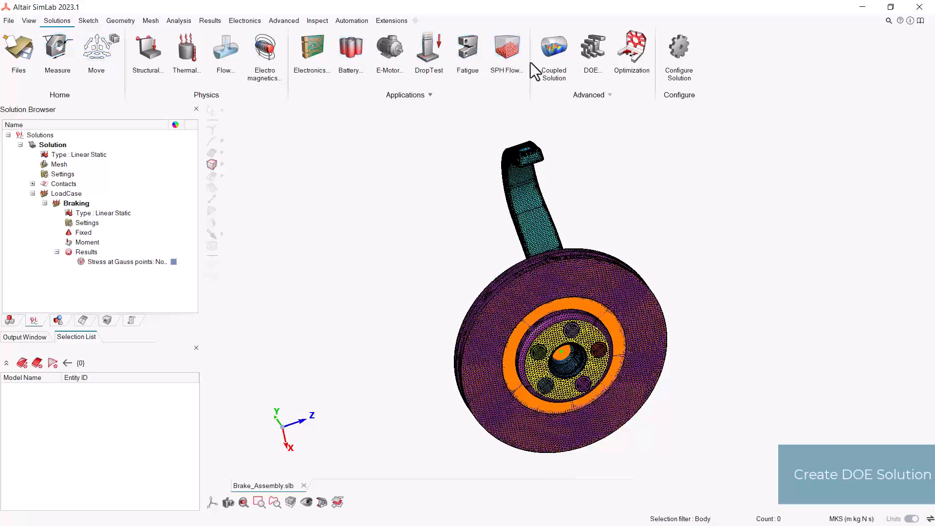
{"action": "left_click", "coordinate": [588, 64]}
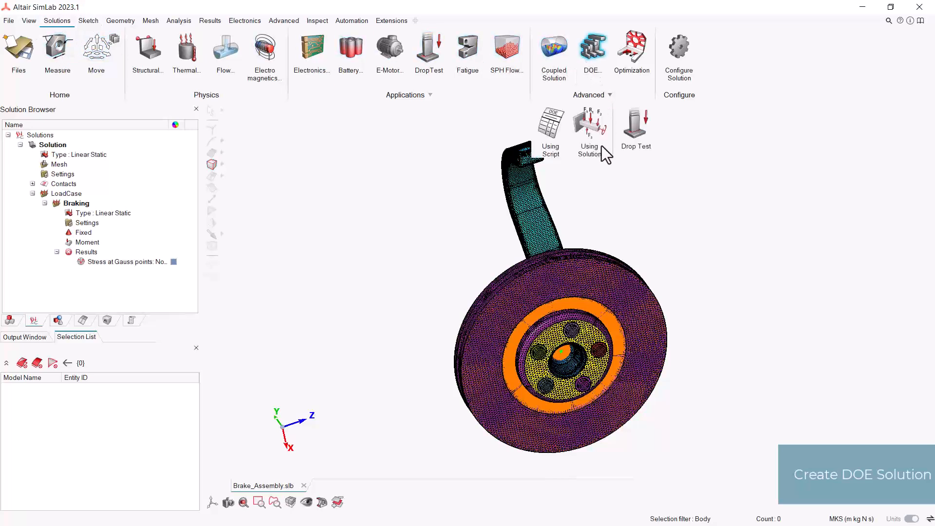
{"action": "left_click", "coordinate": [591, 132]}
{"action": "left_click_drag", "start_coordinate": [345, 142], "coordinate": [372, 156]}
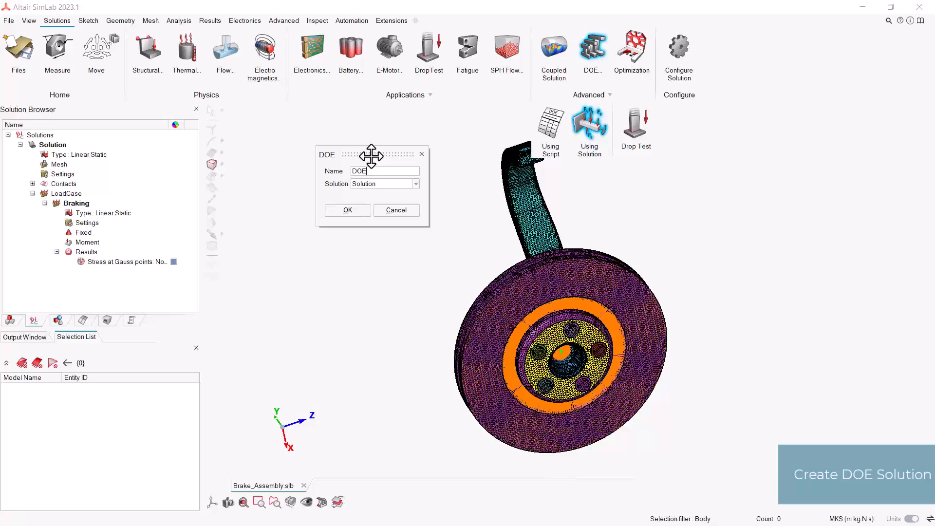
{"action": "left_click", "coordinate": [367, 185]}
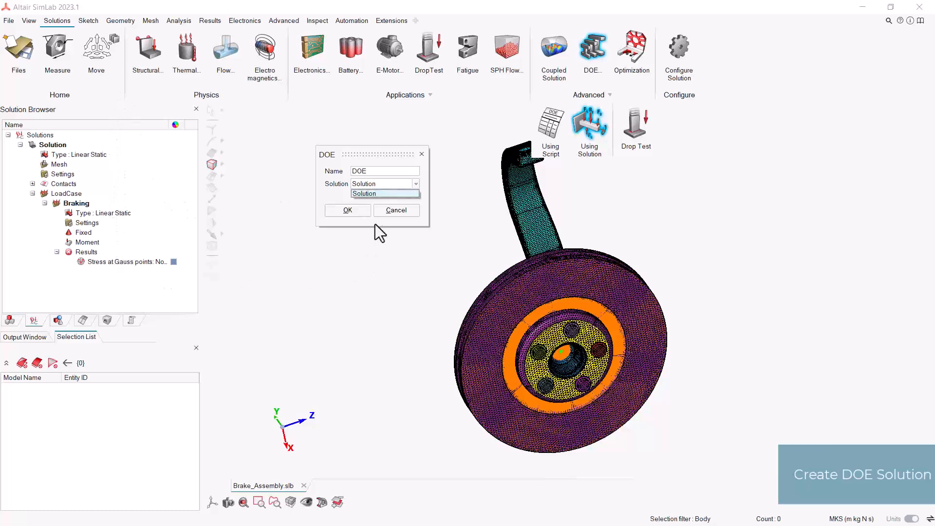
{"action": "left_click", "coordinate": [382, 194]}
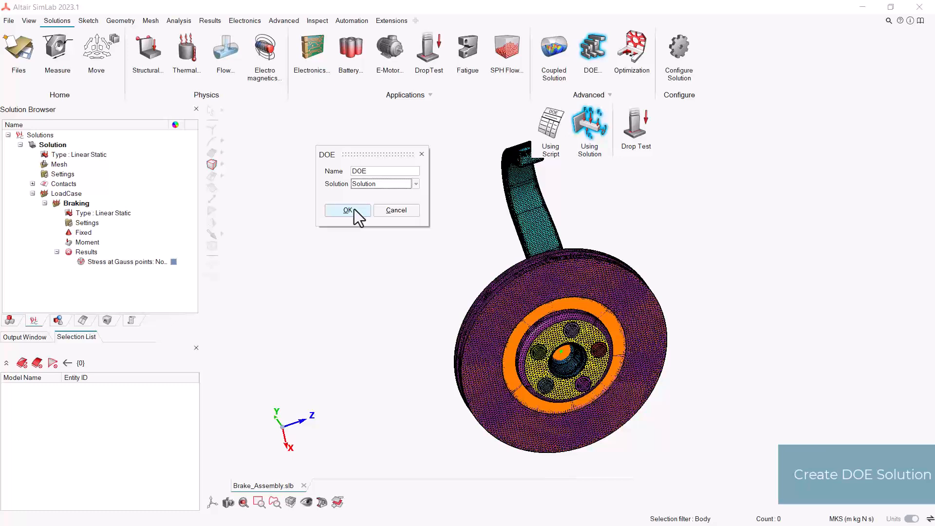
{"action": "left_click", "coordinate": [347, 210]}
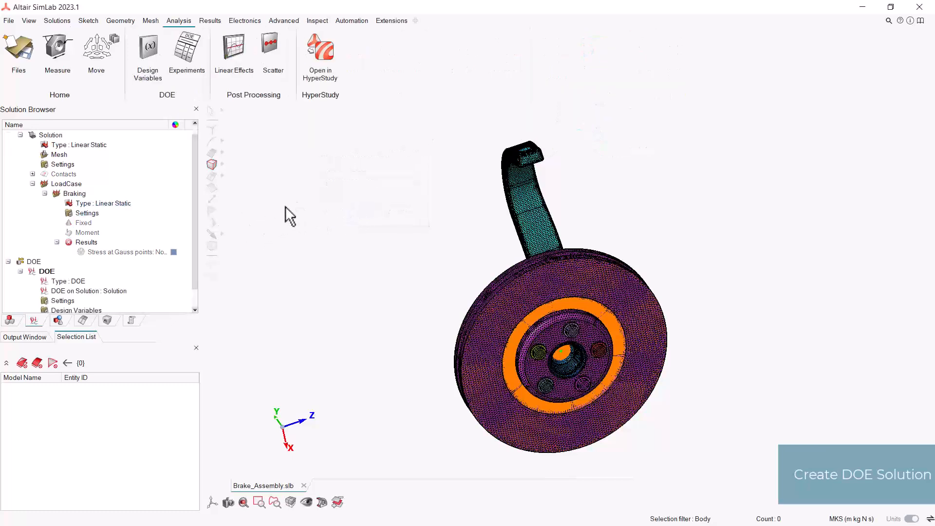
{"action": "scroll", "coordinate": [185, 265], "scroll_direction": "down", "scroll_amount": 1}
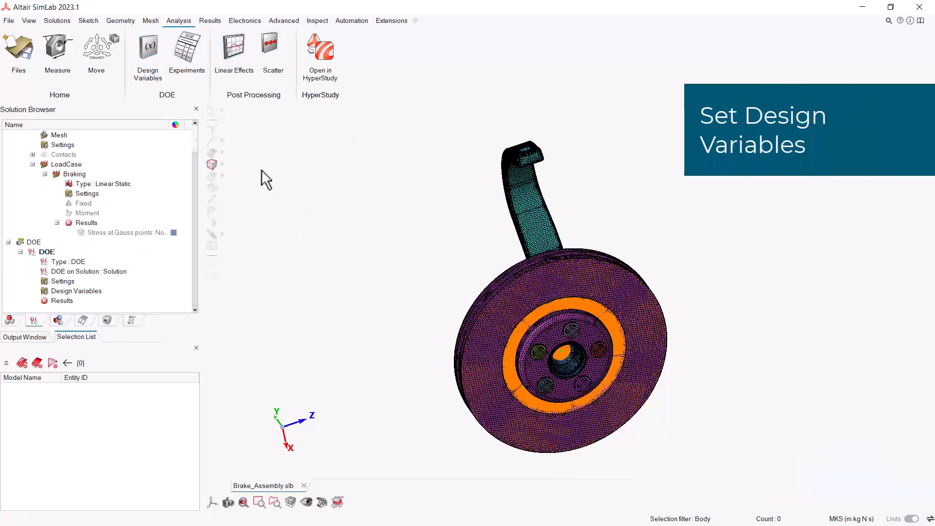
Open the design variables of the DOE and toggle the Moment variable's inclusion off and on again.
{"action": "left_click", "coordinate": [147, 49]}
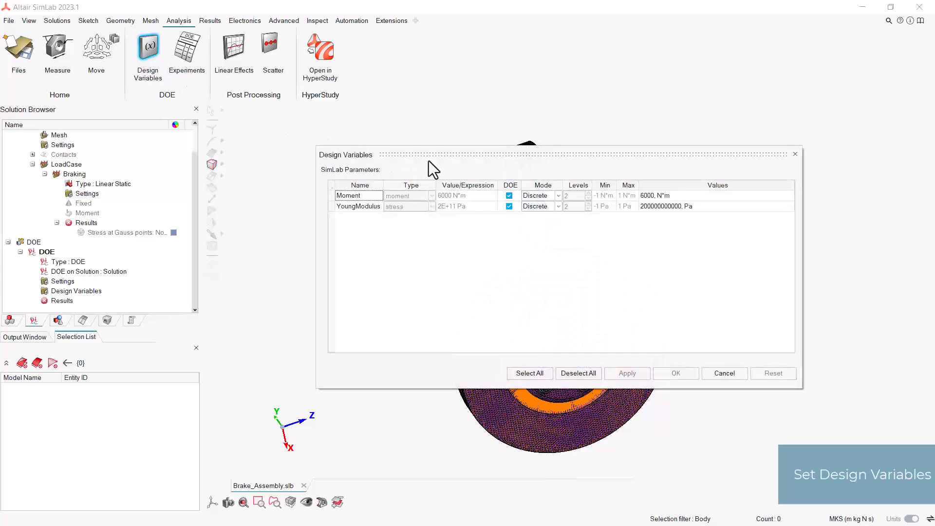
{"action": "left_click_drag", "start_coordinate": [433, 158], "coordinate": [325, 168]}
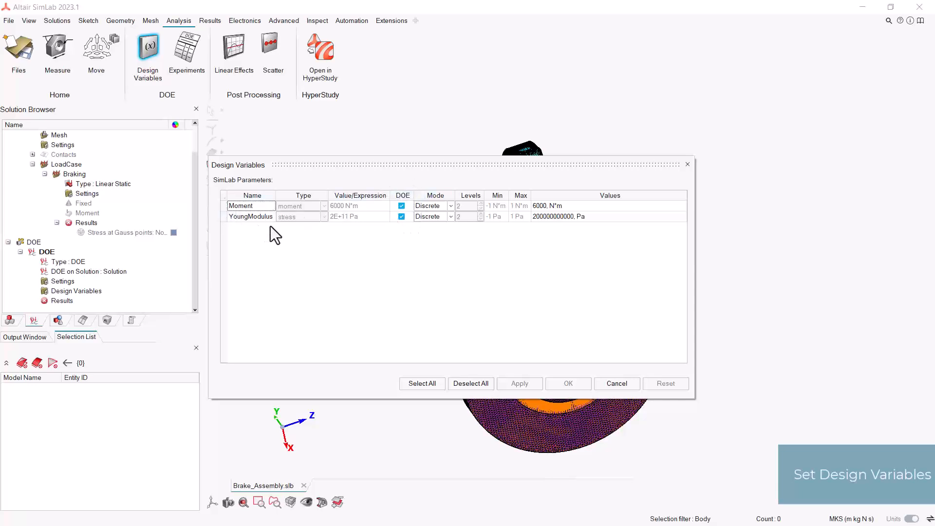
{"action": "left_click", "coordinate": [403, 208]}
{"action": "left_click", "coordinate": [402, 208]}
Try continuous mode with 5 levels for the Moment variable and return it to discrete mode.
{"action": "left_click", "coordinate": [449, 206]}
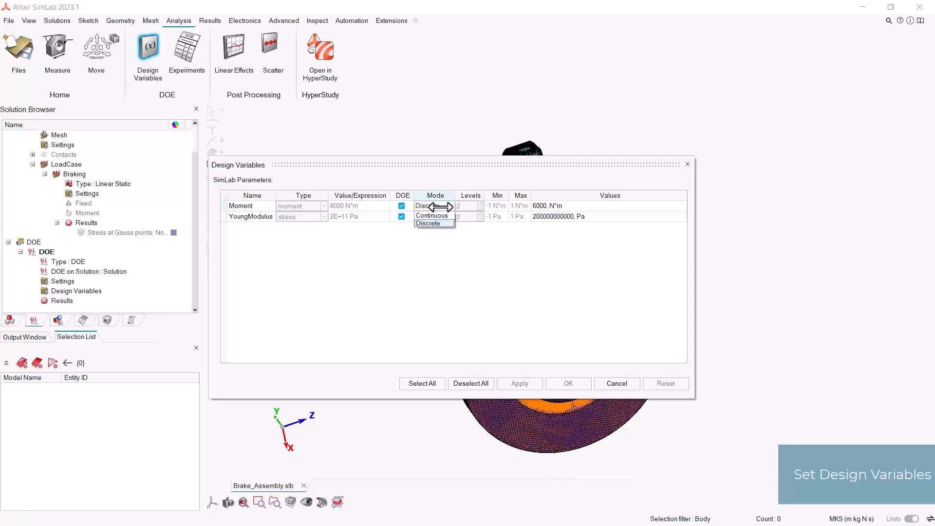
{"action": "left_click", "coordinate": [448, 206]}
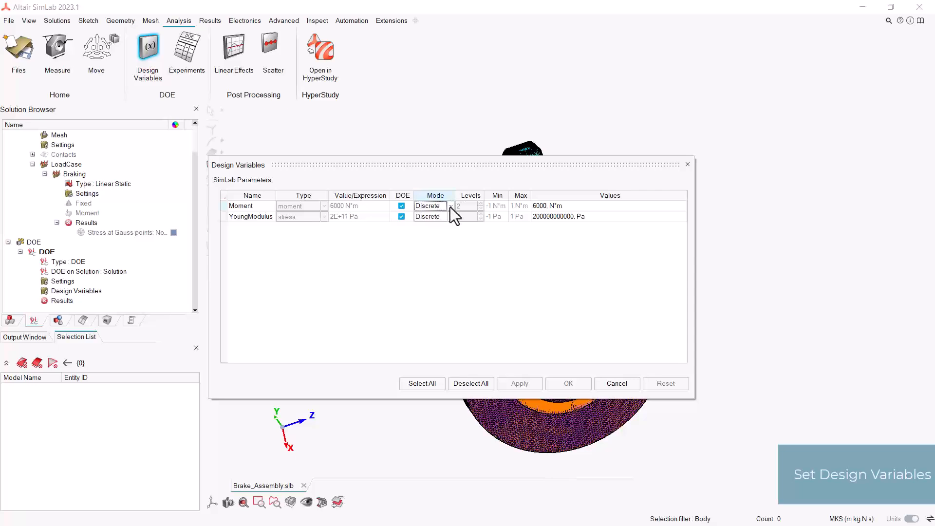
{"action": "left_click", "coordinate": [434, 216]}
{"action": "left_click", "coordinate": [482, 204]}
{"action": "left_click", "coordinate": [481, 203]}
{"action": "left_click", "coordinate": [482, 204]}
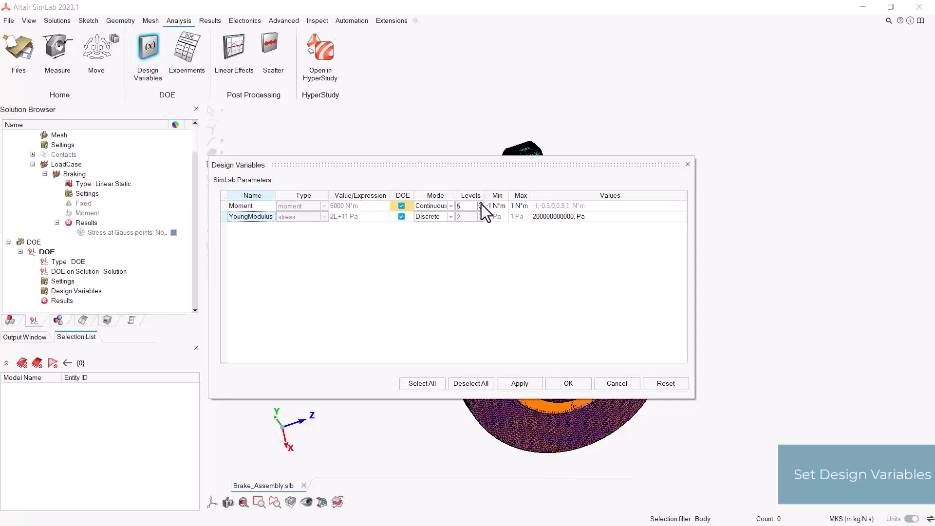
{"action": "left_click", "coordinate": [444, 207]}
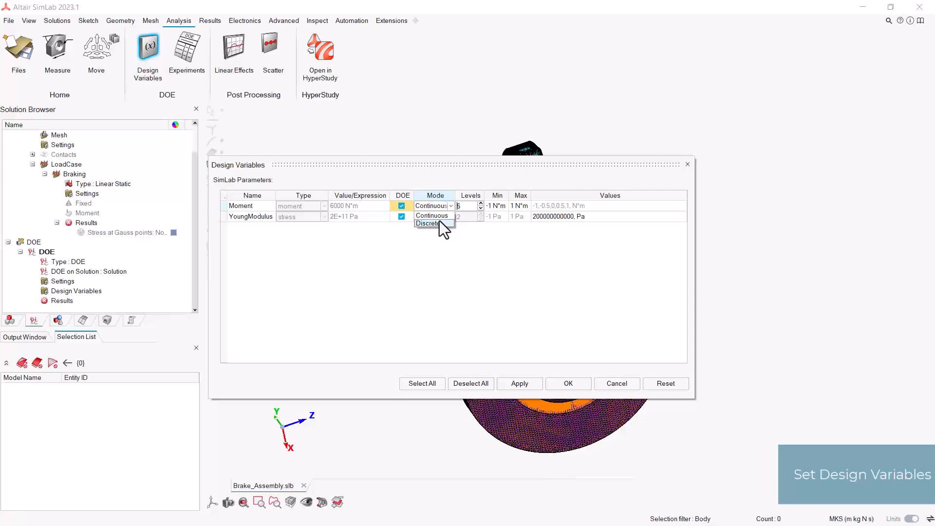
{"action": "left_click", "coordinate": [439, 223]}
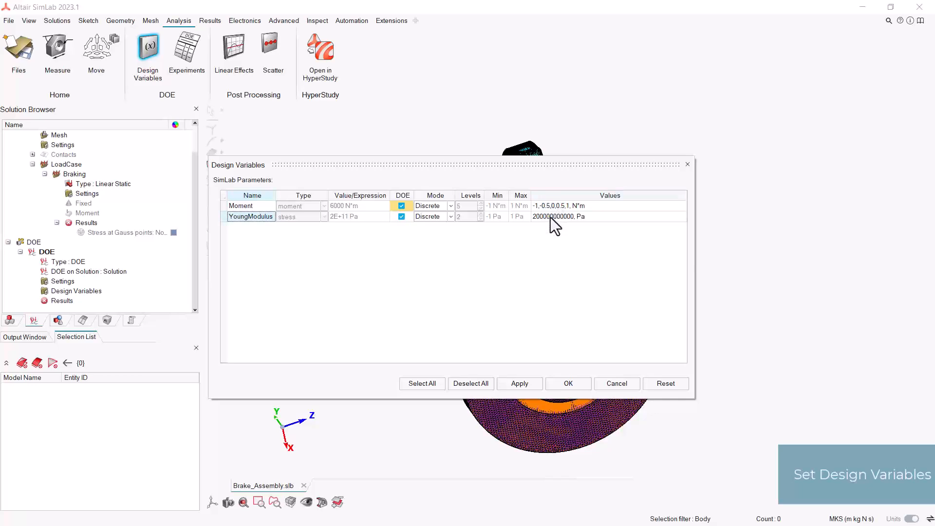
Clear all discrete values of the Moment variable except the first one.
{"action": "left_click", "coordinate": [591, 209]}
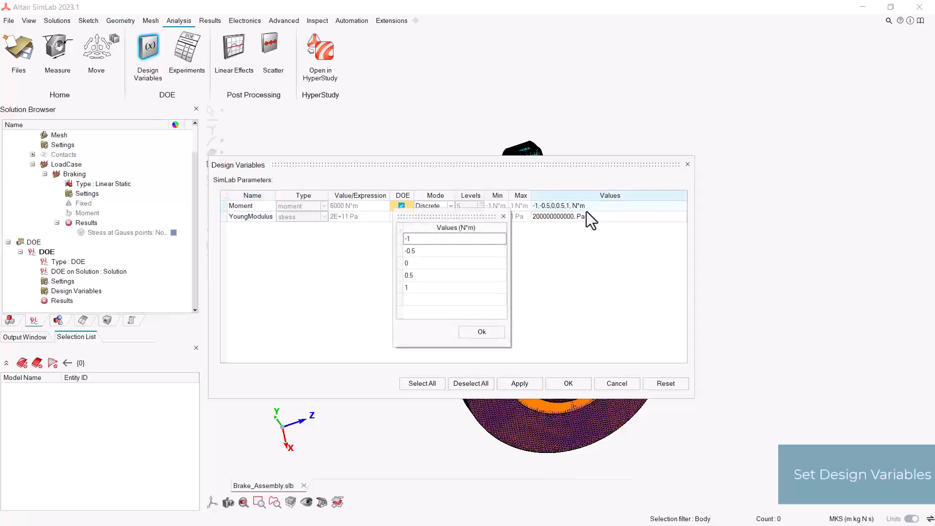
{"action": "left_click", "coordinate": [428, 288]}
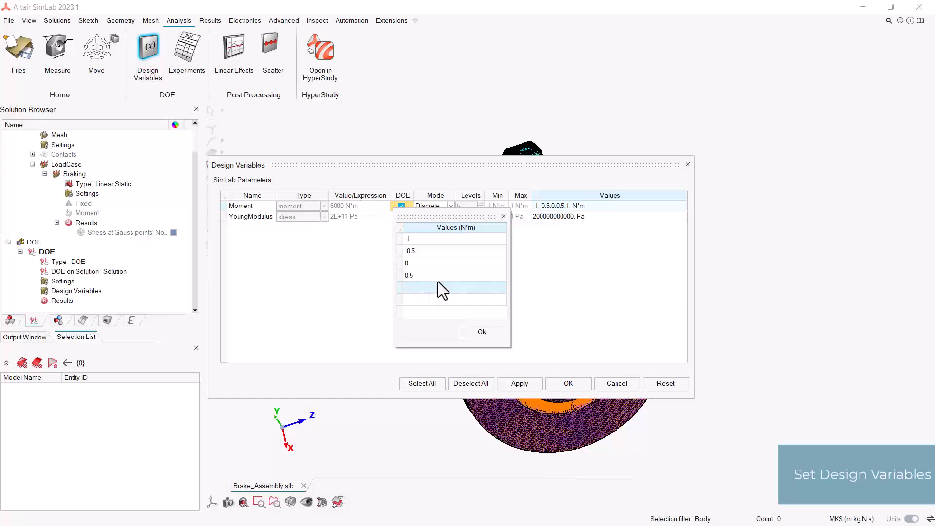
{"action": "left_click", "coordinate": [437, 281]}
{"action": "key", "text": "Delete"}
{"action": "left_click", "coordinate": [446, 263]}
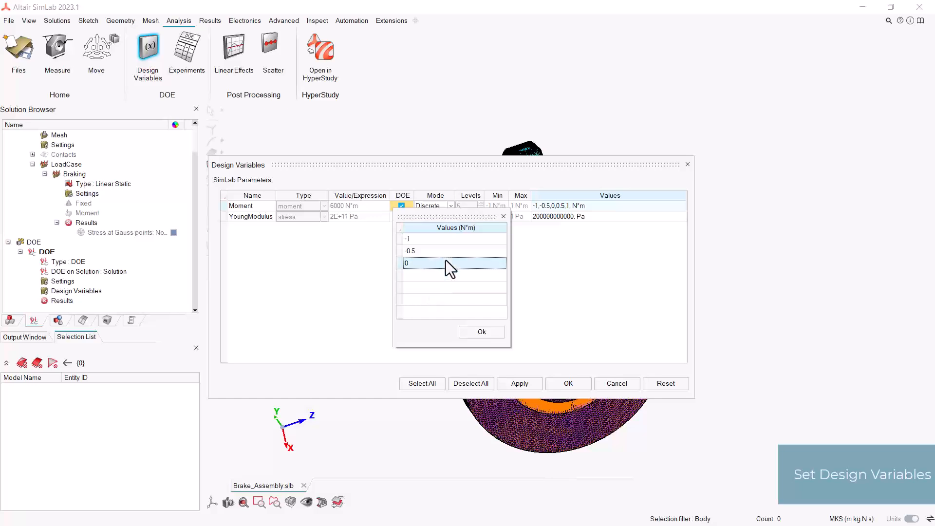
{"action": "left_click", "coordinate": [450, 252]}
{"action": "key", "text": "Delete"}
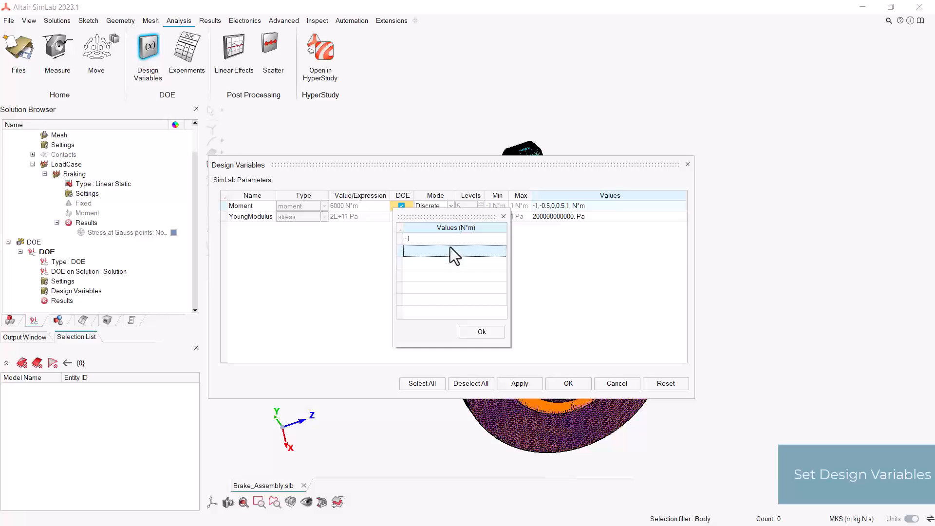
Set the first discrete value of the Moment variable to 6000 N*m.
{"action": "left_click", "coordinate": [447, 241]}
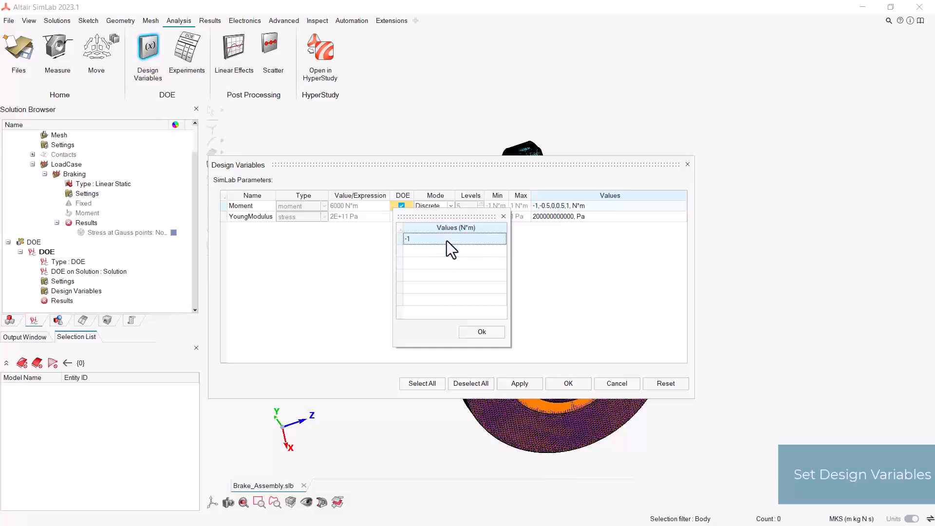
{"action": "type", "text": "600"}
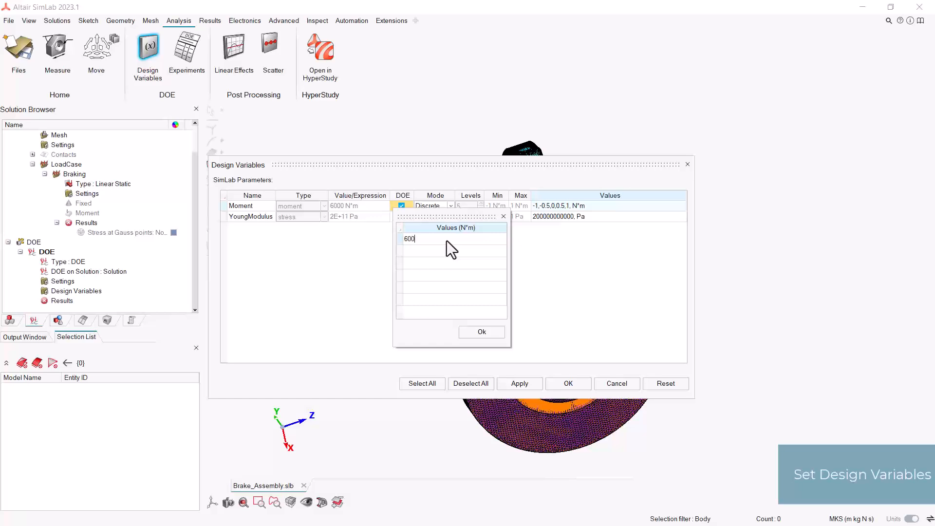
{"action": "key", "text": "Return"}
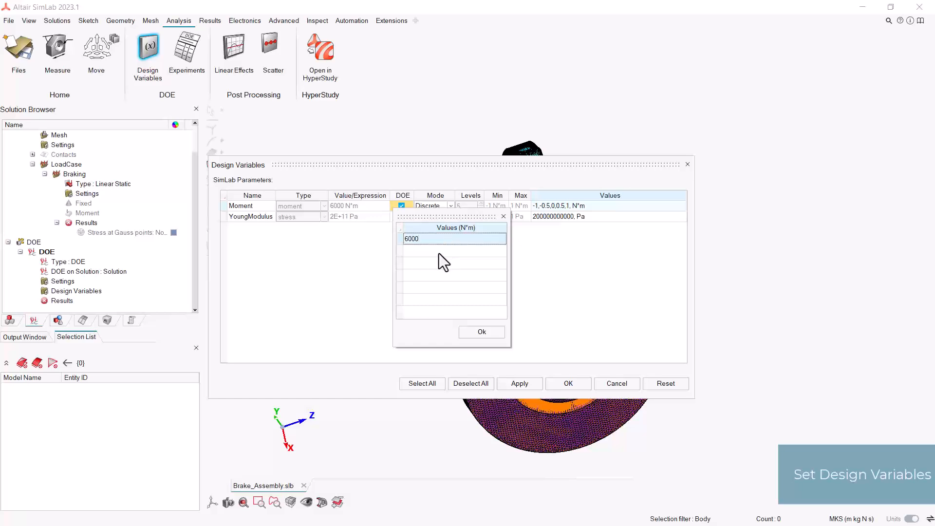
Add 12000 N*m as the second discrete value of the Moment variable and accept the list.
{"action": "left_click", "coordinate": [439, 251]}
{"action": "type", "text": "12000"}
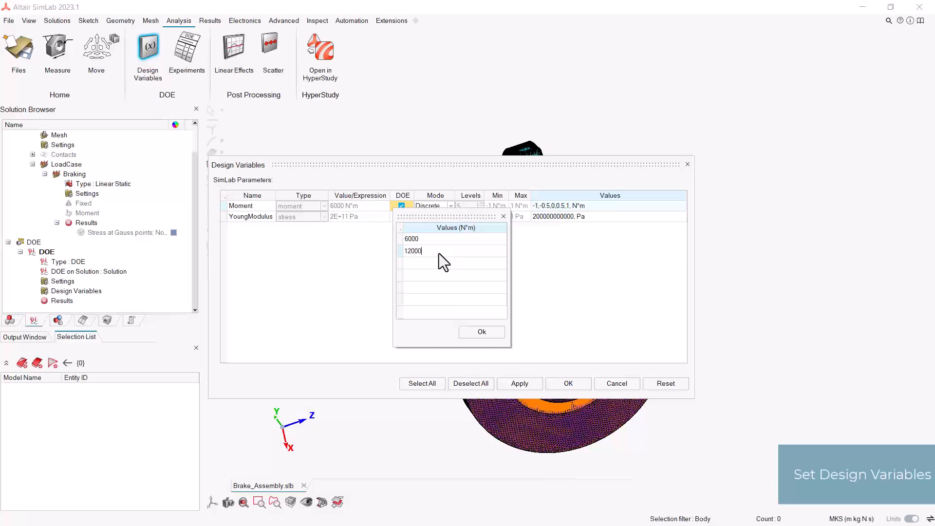
{"action": "left_click", "coordinate": [481, 333]}
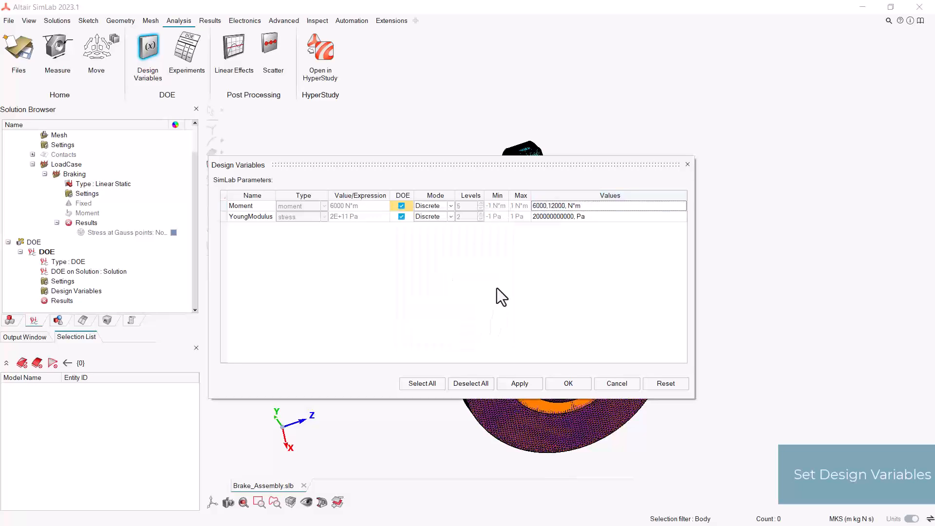
{"action": "left_click", "coordinate": [586, 218]}
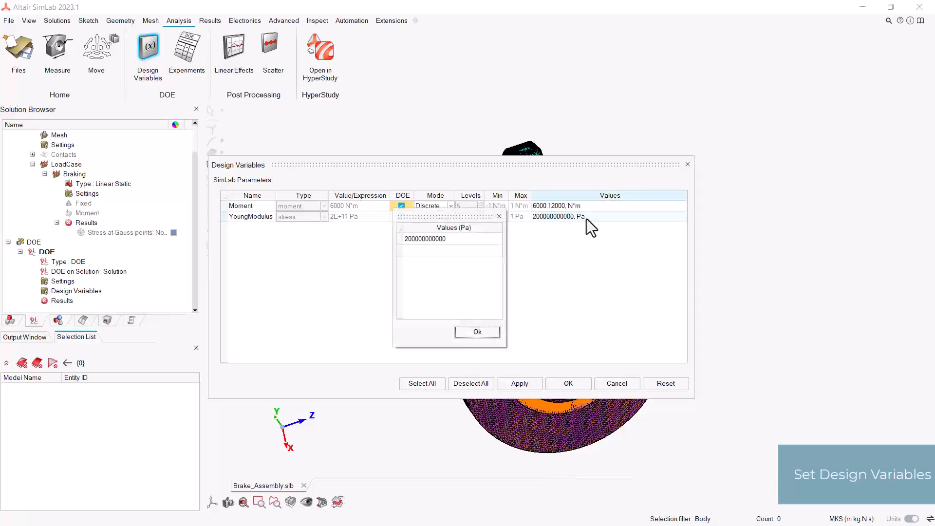
{"action": "double_click", "coordinate": [419, 251]}
{"action": "type", "text": "180"}
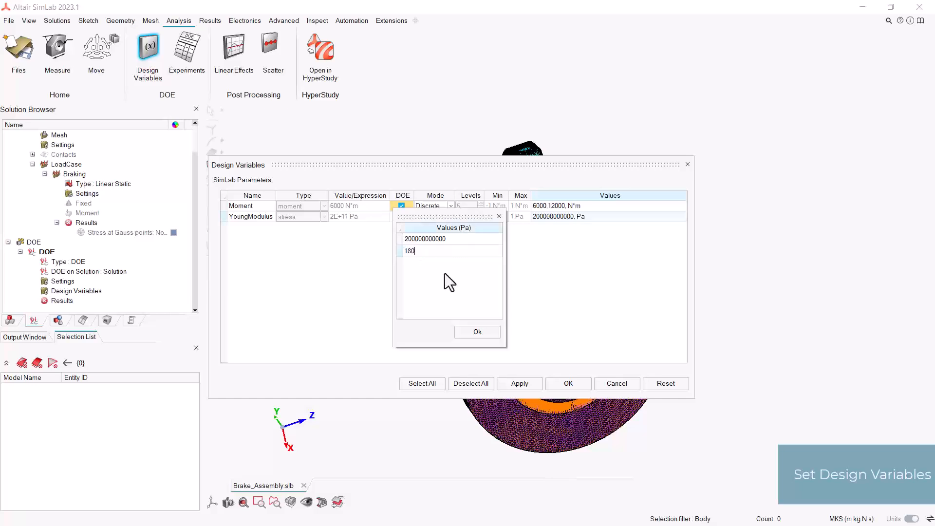
{"action": "left_click", "coordinate": [456, 241]}
{"action": "key", "text": "ctrl+c"}
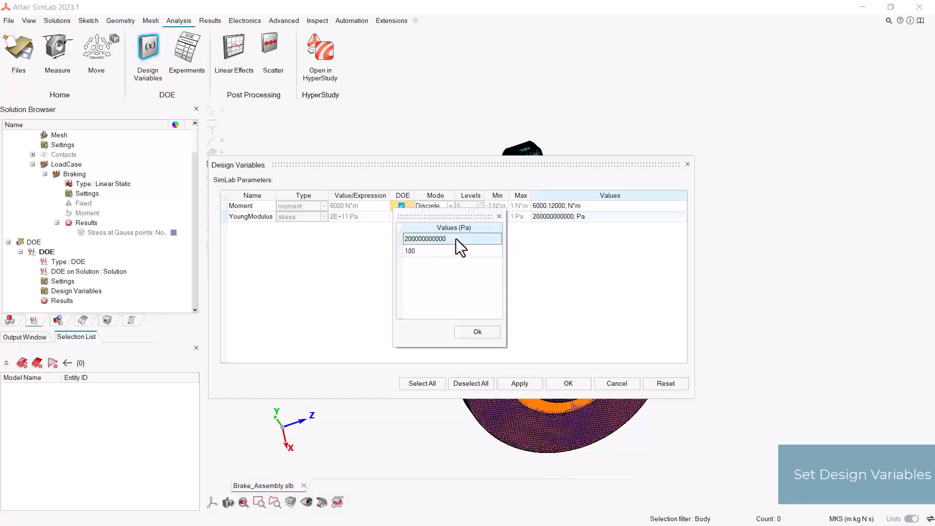
{"action": "left_click", "coordinate": [446, 252]}
{"action": "key", "text": "ctrl+v"}
{"action": "left_click", "coordinate": [411, 253]}
{"action": "key", "text": "BackSpace"}
{"action": "key", "text": "BackSpace"}
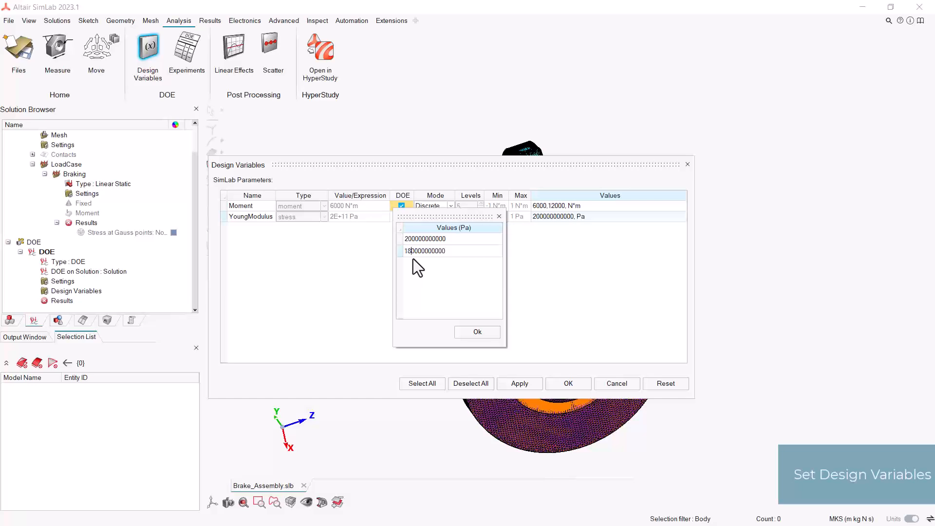
{"action": "left_click", "coordinate": [467, 334]}
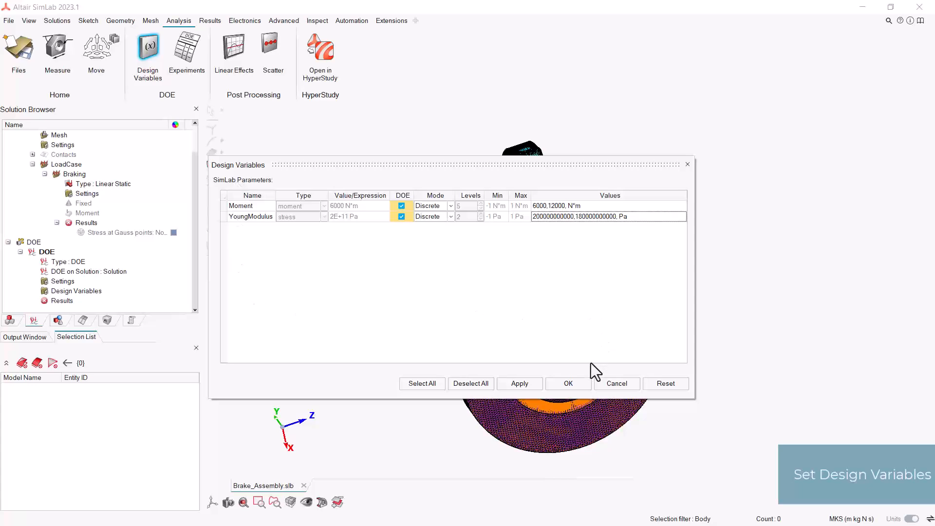
{"action": "left_click", "coordinate": [580, 382]}
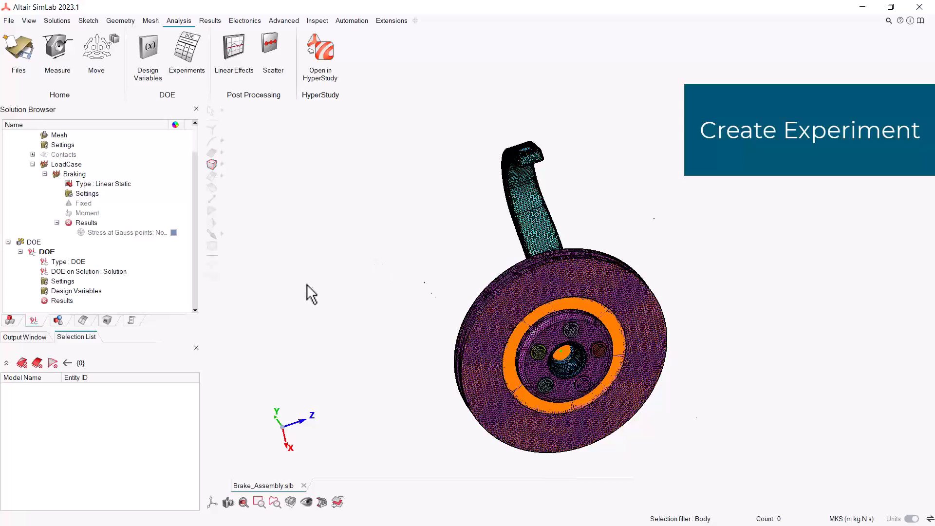
Create the DOE experiments and add a fifth one with a moment of 16000 N*m and a Young's modulus of 2e11 Pa.
{"action": "left_click", "coordinate": [190, 51]}
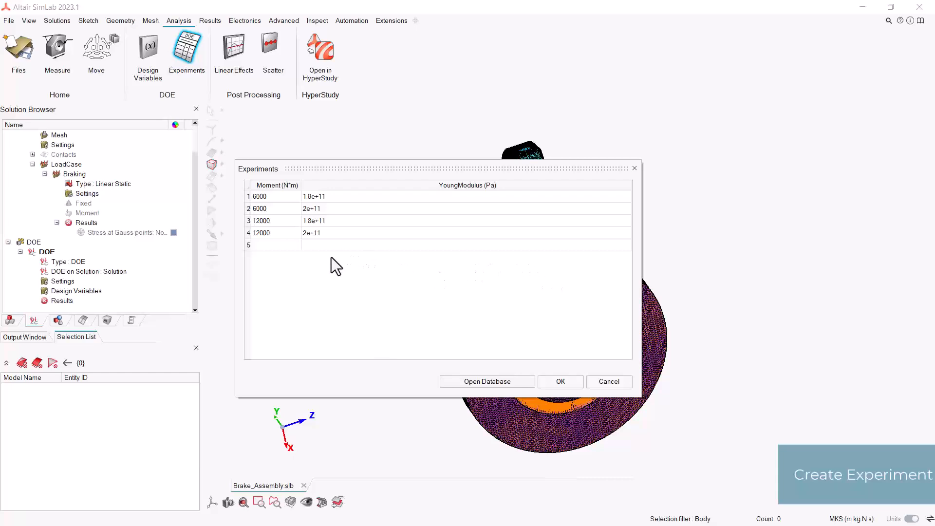
{"action": "left_click", "coordinate": [284, 244]}
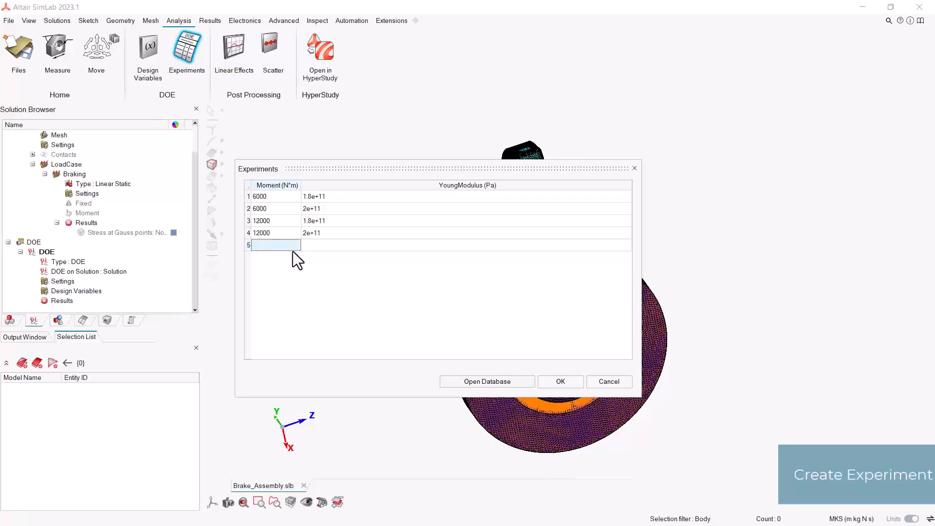
{"action": "type", "text": "16000"}
{"action": "key", "text": "Tab"}
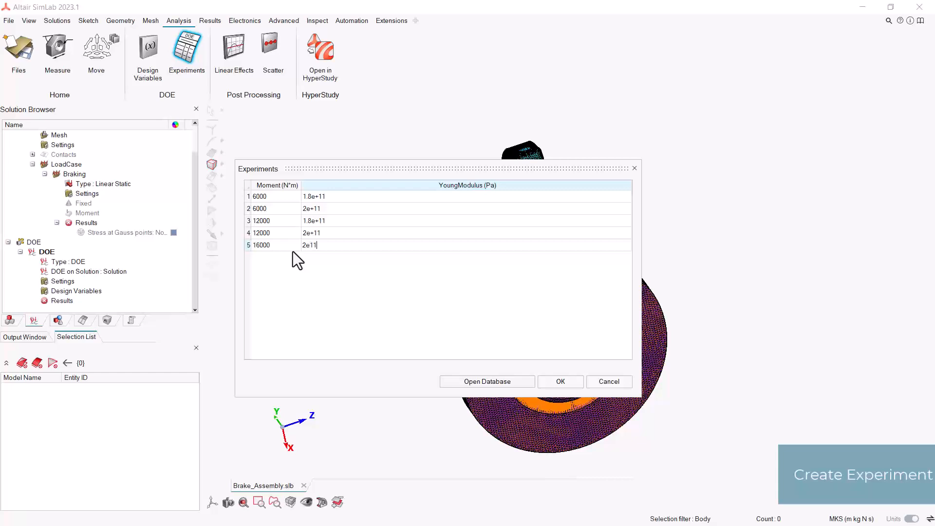
{"action": "key", "text": "Tab"}
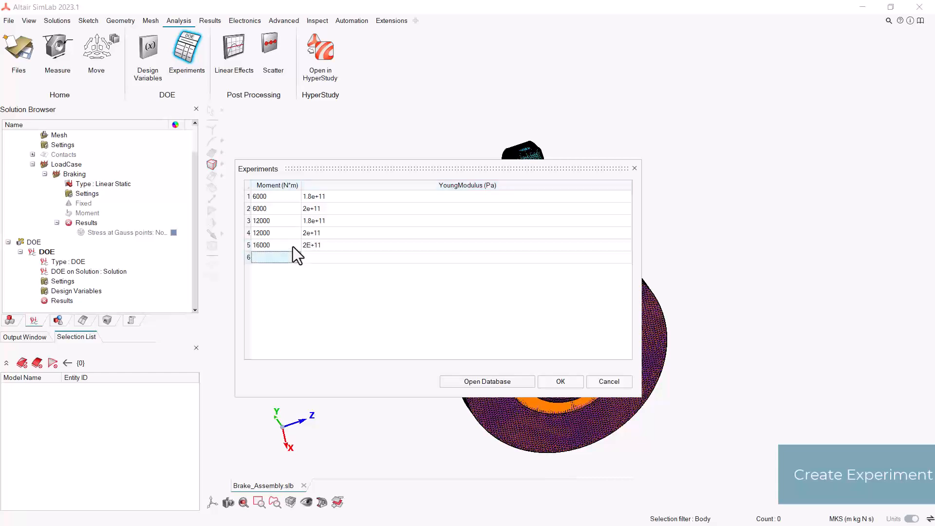
Delete the fifth experiment and accept the experiments table.
{"action": "left_click", "coordinate": [293, 246]}
{"action": "left_click", "coordinate": [248, 246]}
{"action": "key", "text": "Delete"}
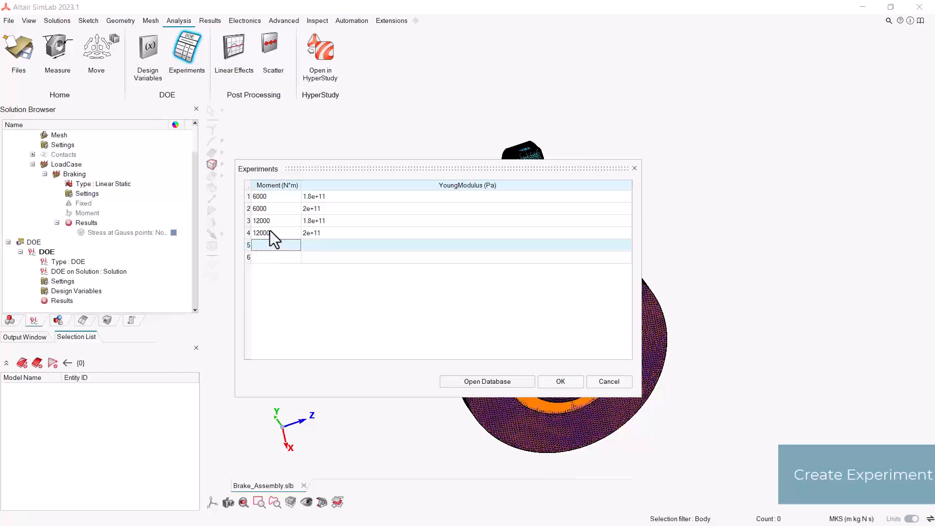
{"action": "left_click", "coordinate": [326, 285]}
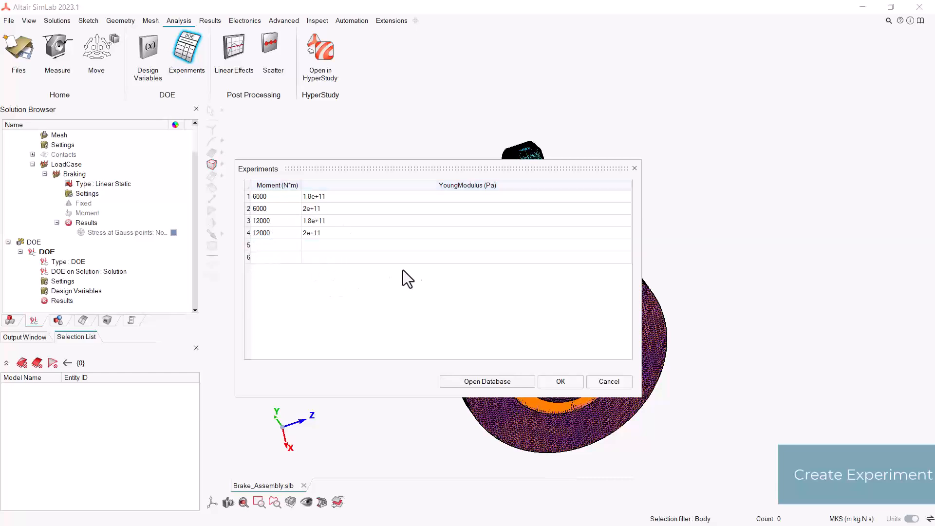
{"action": "left_click", "coordinate": [577, 381]}
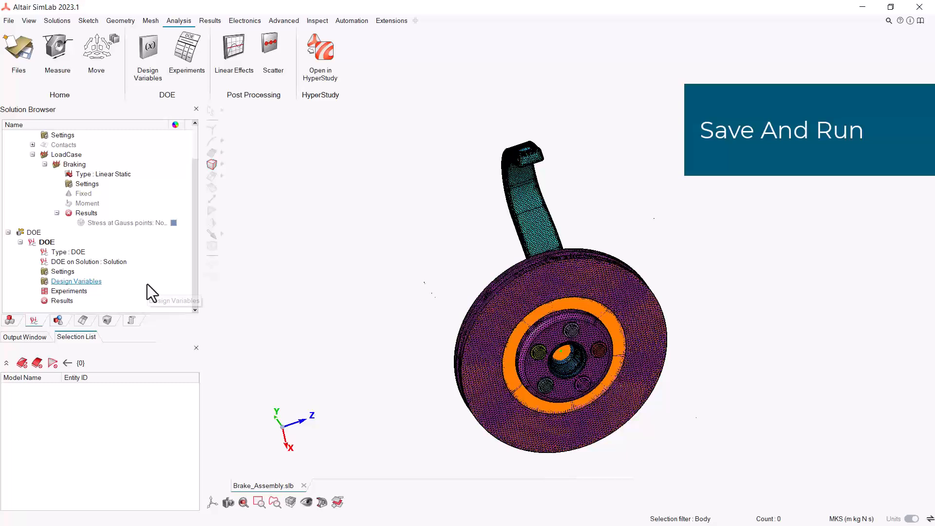
Save the database as DOE_Brake and run the DOE by updating its results.
{"action": "key", "text": "ctrl+s"}
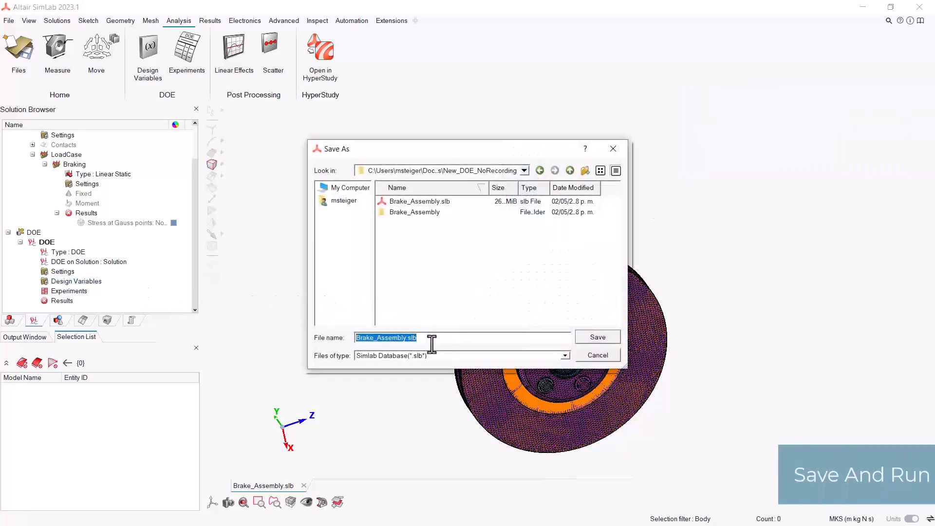
{"action": "type", "text": "DOE_"}
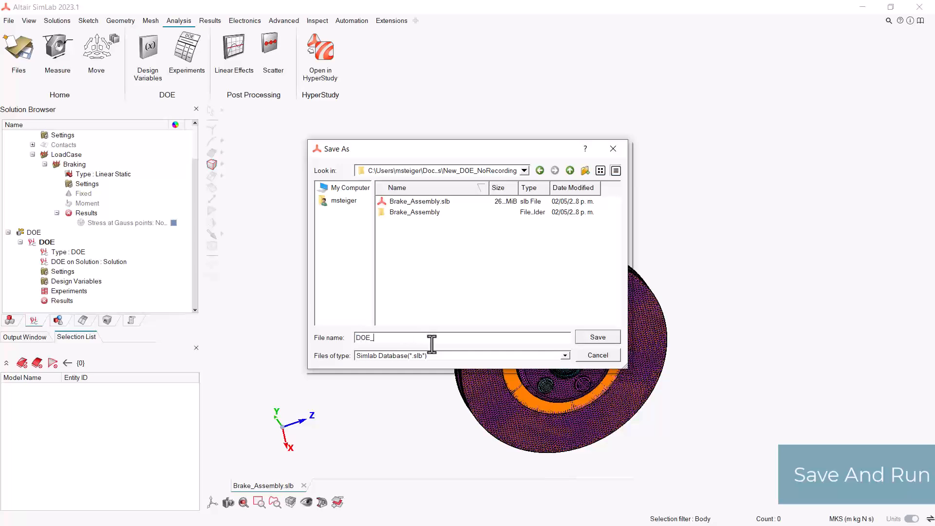
{"action": "type", "text": "Brake"}
{"action": "key", "text": "Return"}
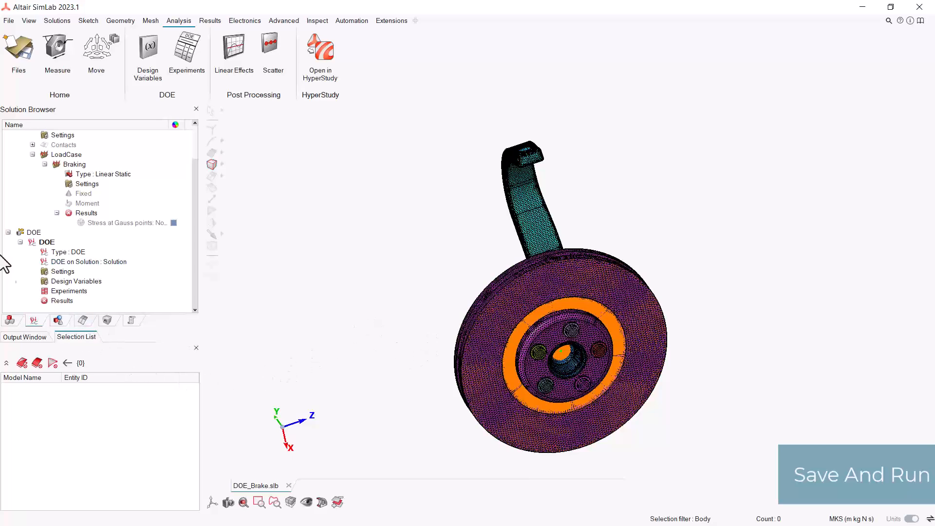
{"action": "right_click", "coordinate": [70, 302]}
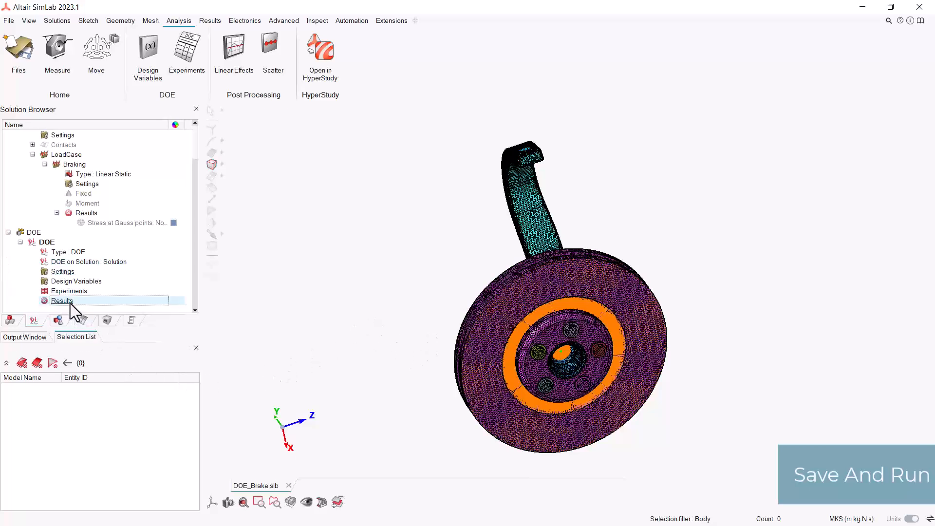
{"action": "left_click", "coordinate": [84, 308]}
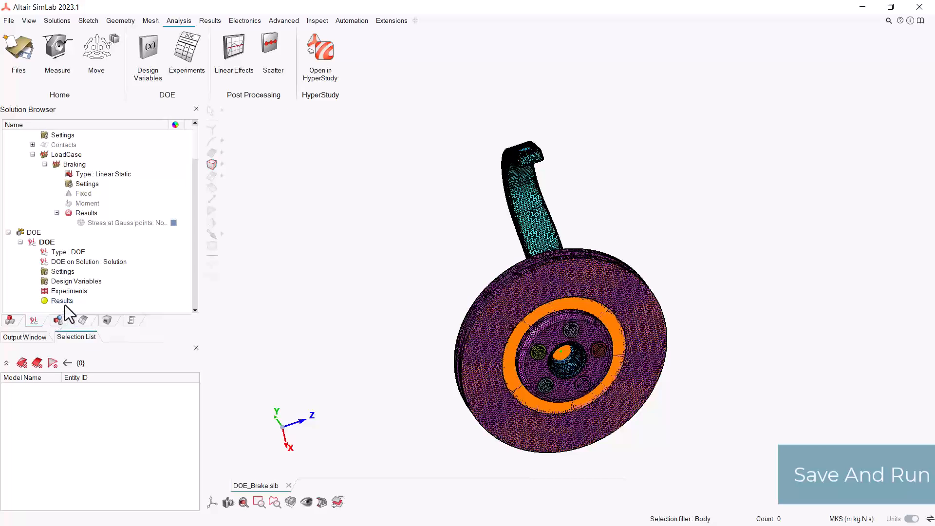
Display the DOE results table to review the stress response of each experiment, and close it.
{"action": "right_click", "coordinate": [63, 302]}
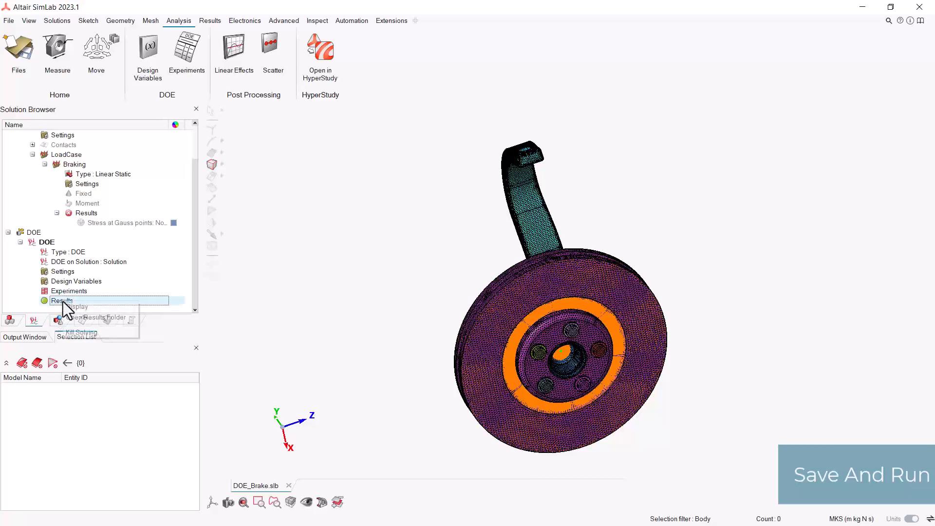
{"action": "left_click", "coordinate": [92, 309]}
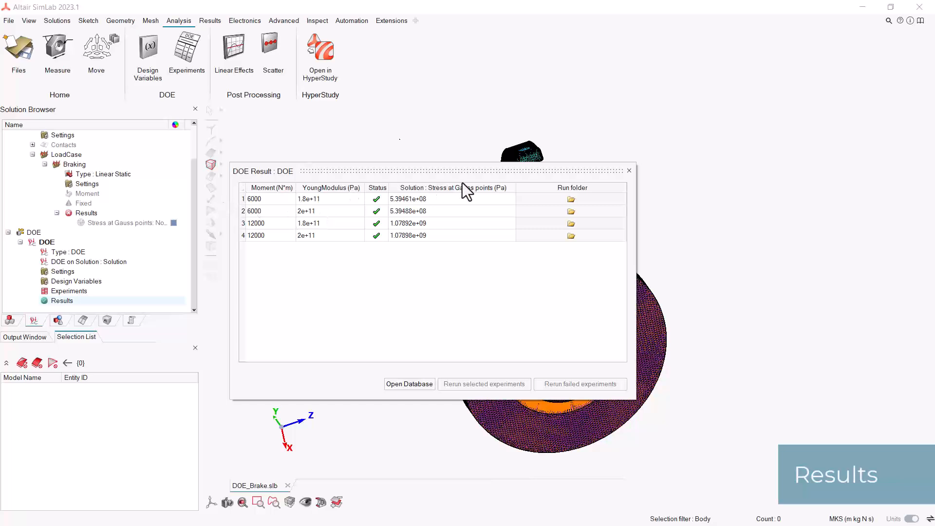
{"action": "left_click", "coordinate": [629, 171]}
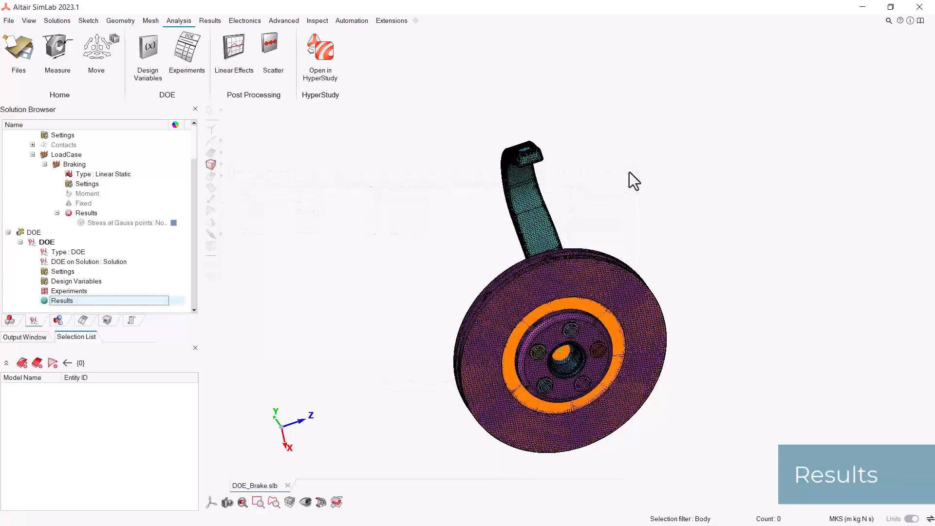
Plot the linear effect of Moment on the stress at Gauss points, enlarge the plot for review, and close it.
{"action": "left_click", "coordinate": [234, 56]}
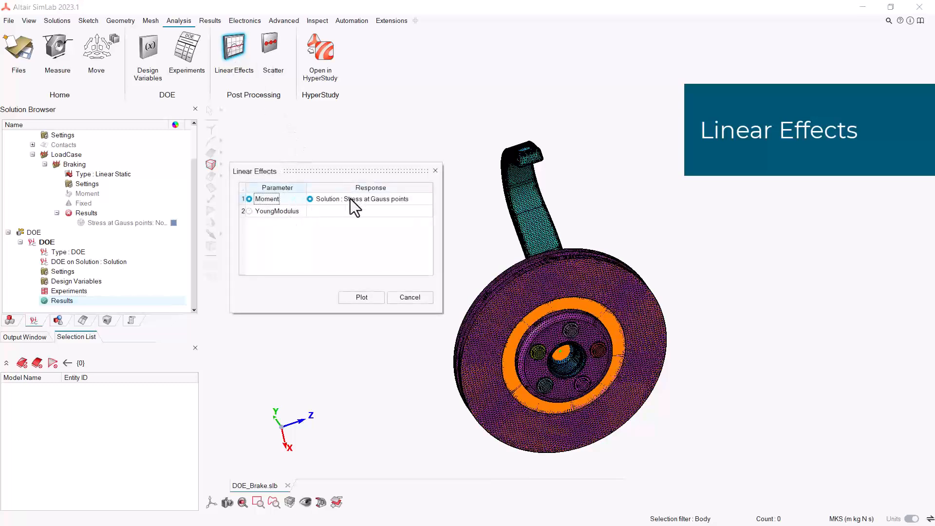
{"action": "left_click_drag", "start_coordinate": [323, 174], "coordinate": [250, 117]}
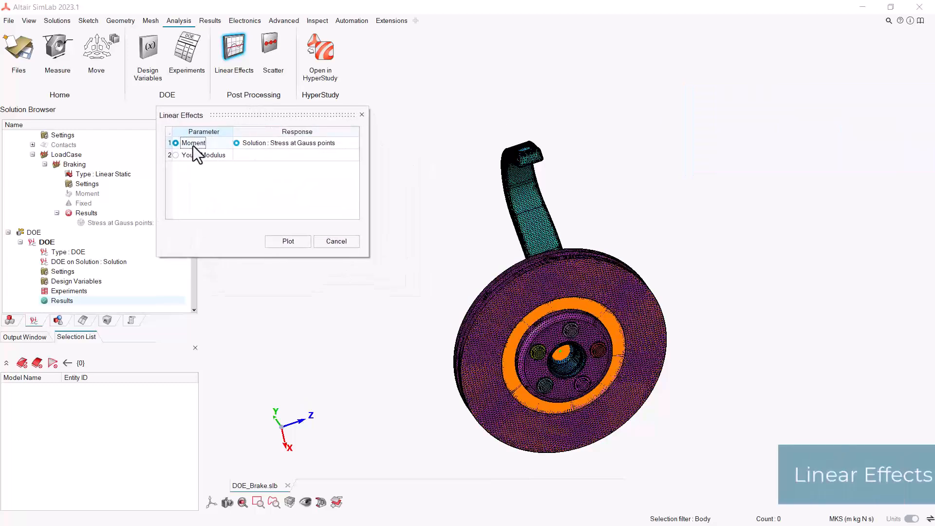
{"action": "left_click", "coordinate": [288, 241]}
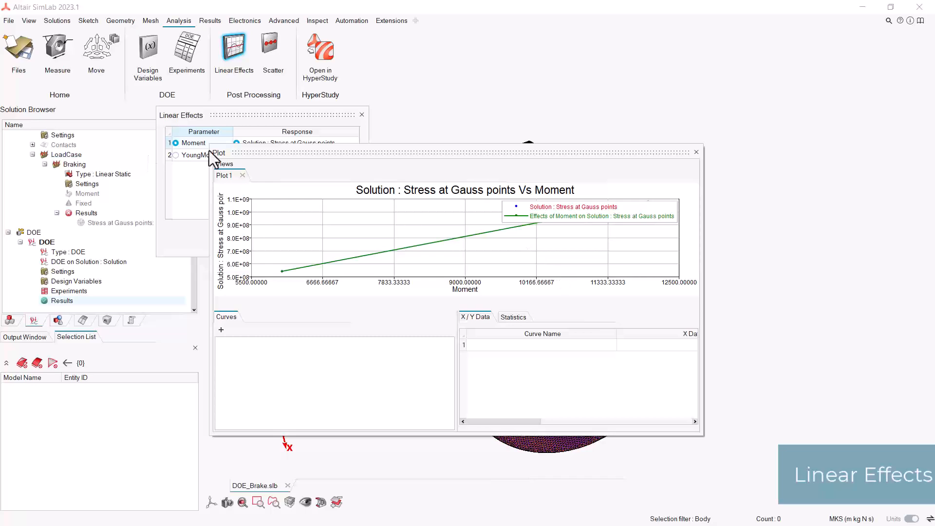
{"action": "left_click_drag", "start_coordinate": [210, 145], "coordinate": [125, 11]}
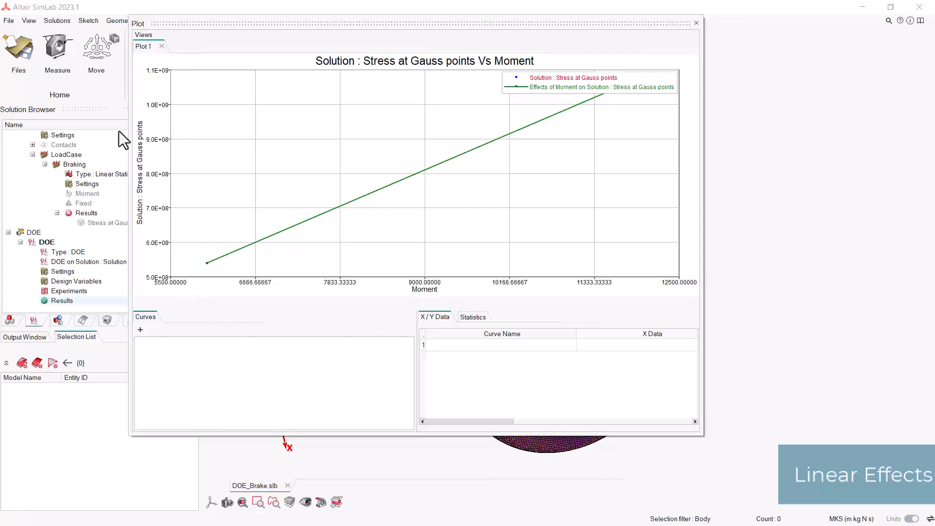
{"action": "left_click", "coordinate": [697, 23]}
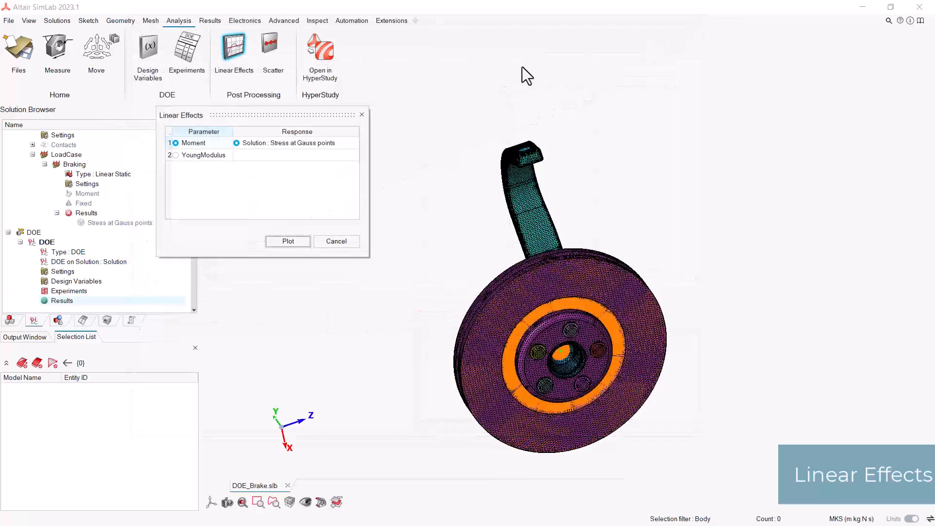
{"action": "left_click", "coordinate": [362, 115]}
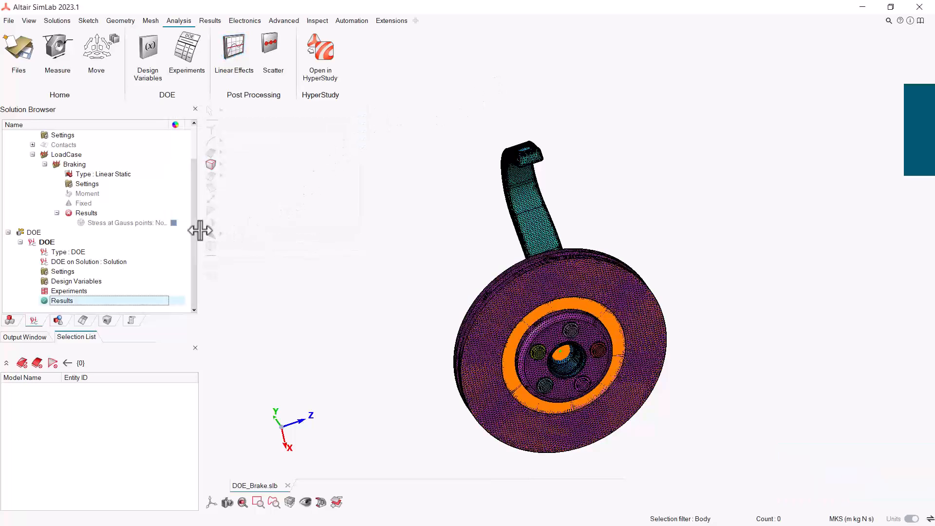
Display the DOE results and open the databases of all four experiments.
{"action": "right_click", "coordinate": [89, 302]}
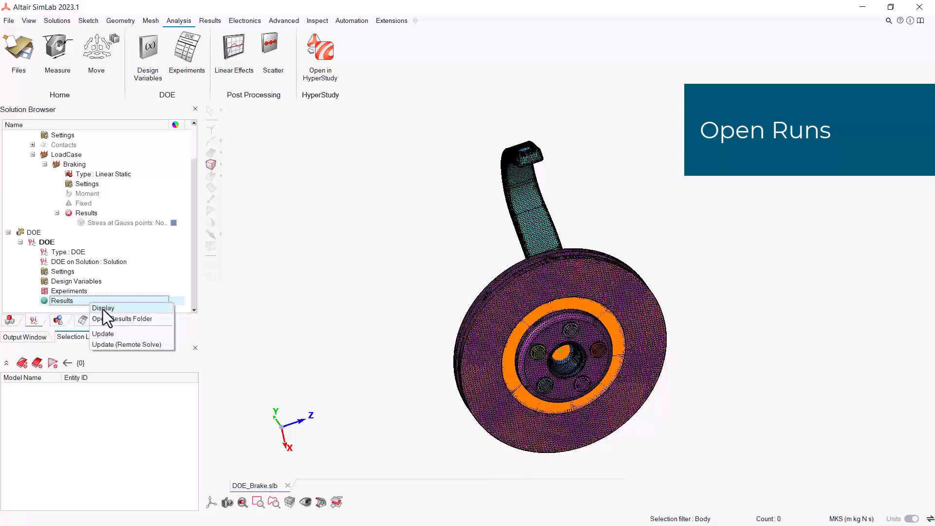
{"action": "left_click", "coordinate": [105, 309]}
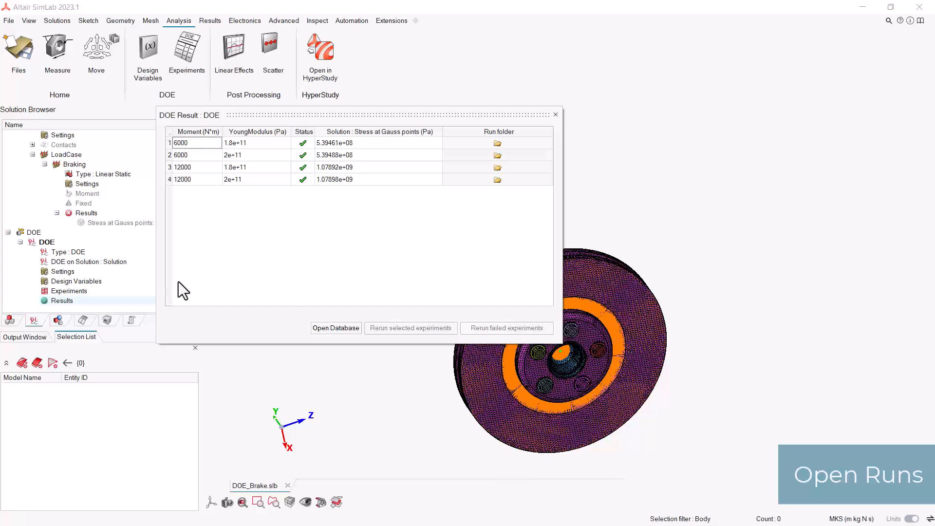
{"action": "left_click", "coordinate": [170, 145]}
{"action": "left_click", "coordinate": [171, 181], "text": "shift"}
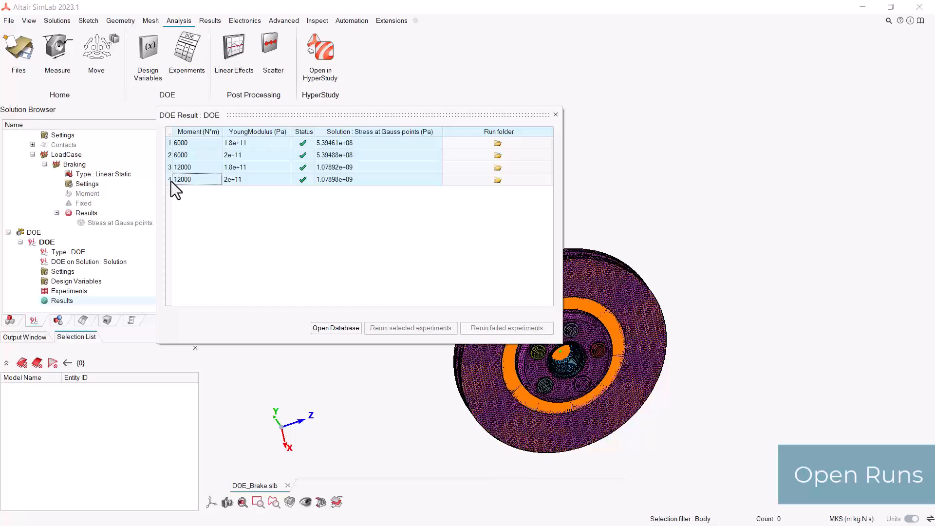
{"action": "left_click", "coordinate": [336, 328]}
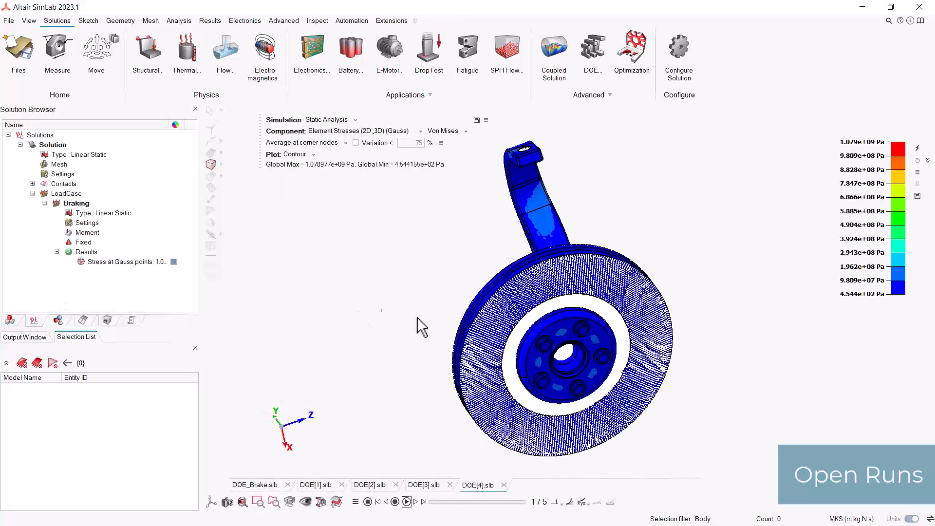
Hide the four RBE bodies of the assembly in the DOE[4] database to expose the knuckle's stress contour.
{"action": "left_click", "coordinate": [10, 320]}
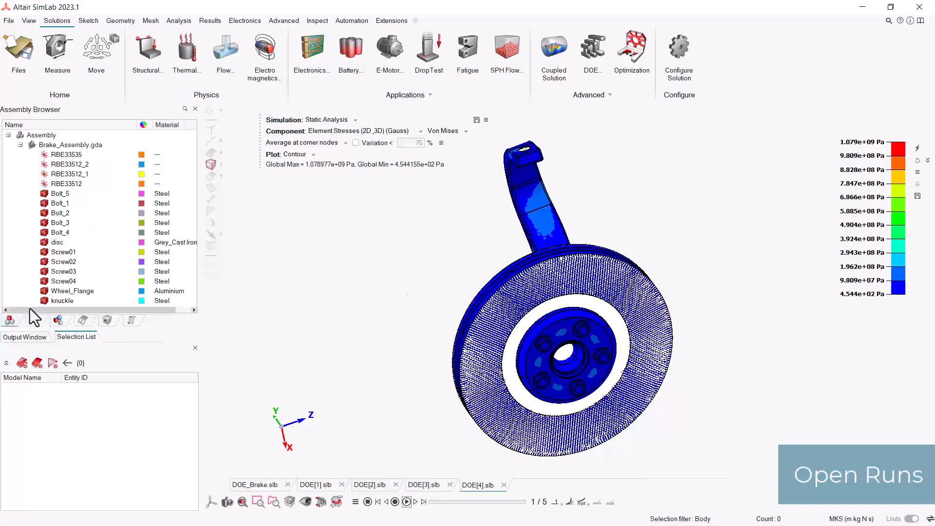
{"action": "left_click", "coordinate": [47, 155]}
{"action": "left_click", "coordinate": [45, 164]}
{"action": "left_click", "coordinate": [45, 175]}
{"action": "left_click", "coordinate": [46, 184]}
{"action": "middle_click_drag", "start_coordinate": [536, 414], "coordinate": [481, 492]}
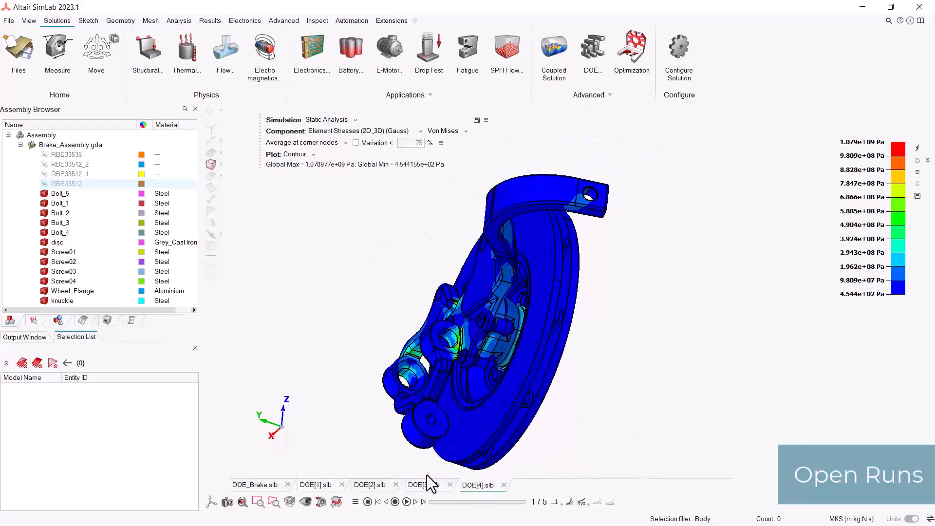